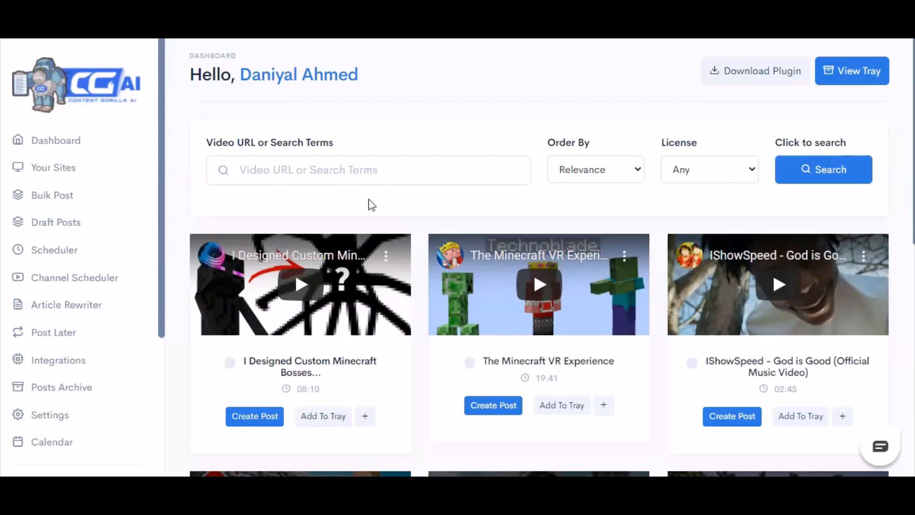
Search for videos with the suggested term "what are nfts gary vee", keeping order Relevance and license Any.
click(389, 171)
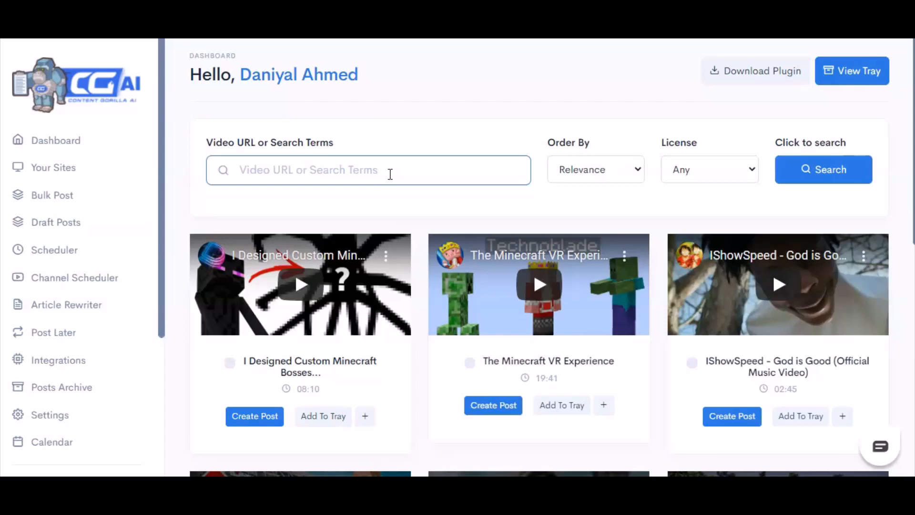
text(What are NBF)
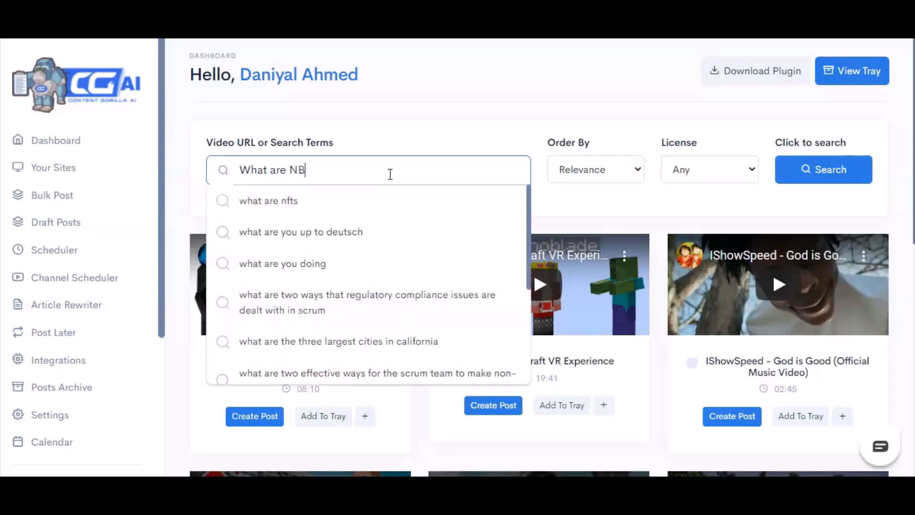
key(BackSpace)
key(BackSpace)
text(FTs )
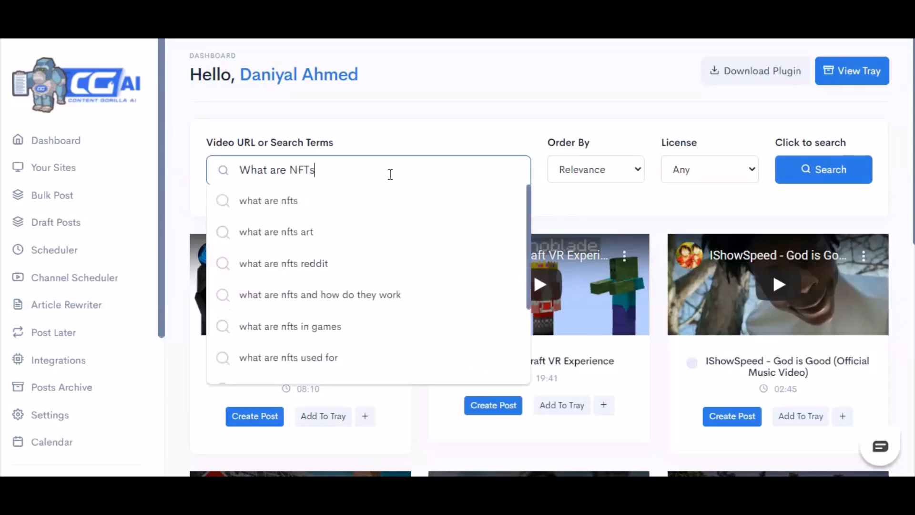
text(gary vee)
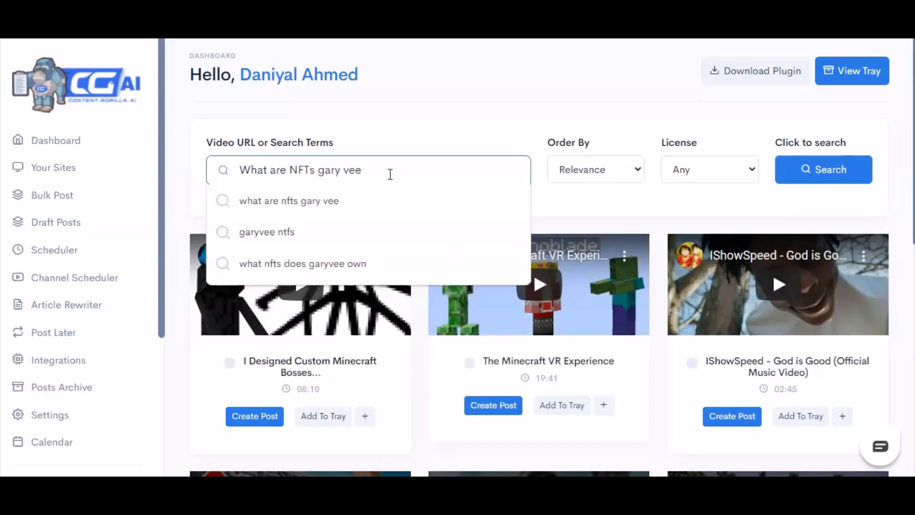
click(394, 202)
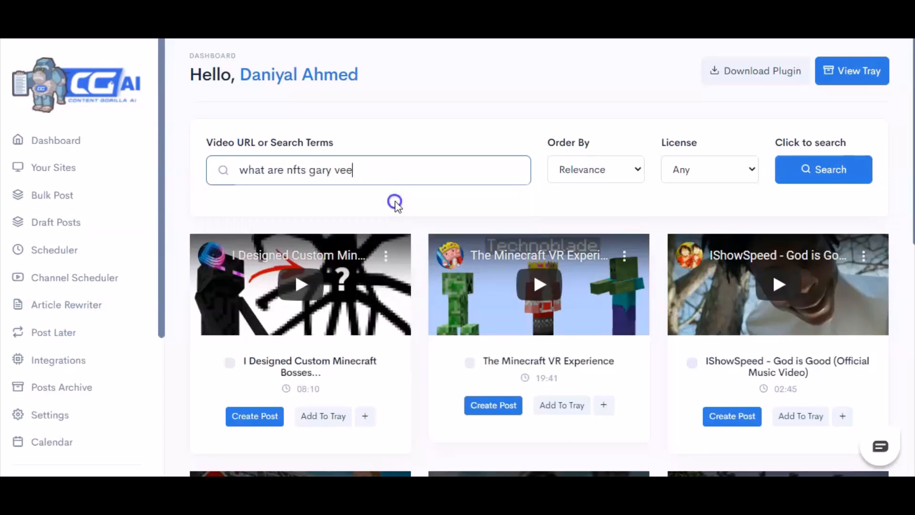
click(783, 170)
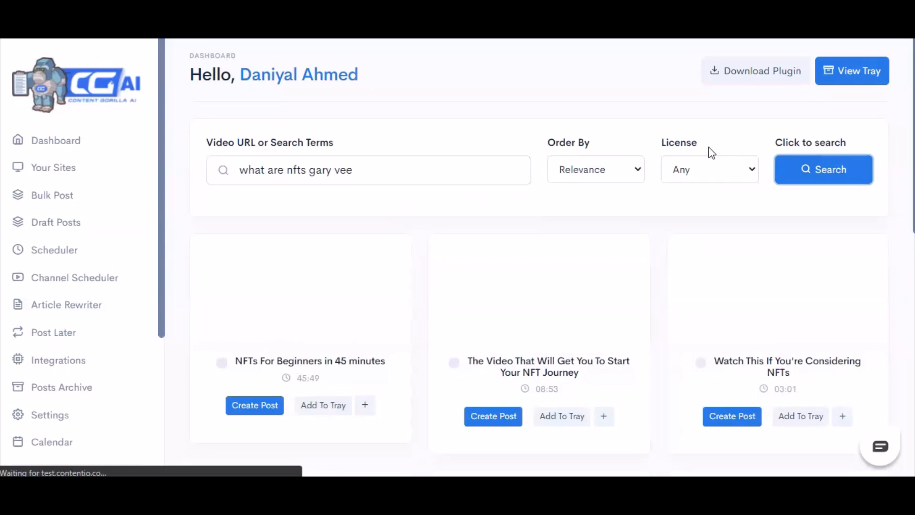
Create a post from the video "The Video That Will Get You To Start Your NFT Journey".
scroll(476, 143, down, 2)
scroll(453, 171, down, 3)
scroll(433, 193, up, 3)
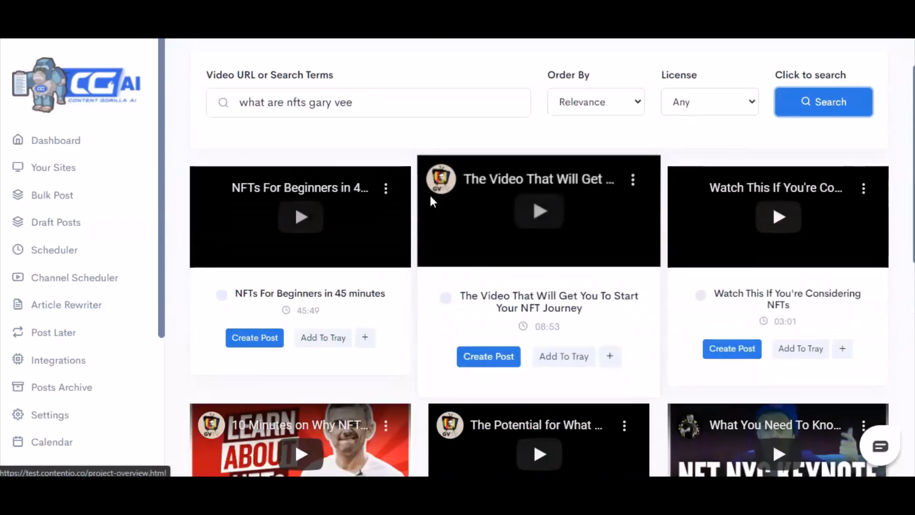
click(476, 361)
Examine the generated post's title, description tools and full transcript text from beginning to end.
scroll(490, 341, down, 15)
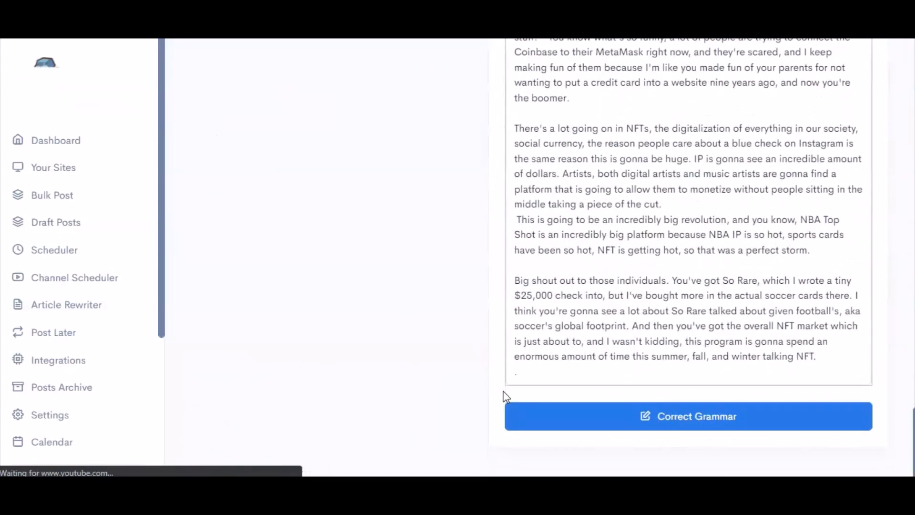
scroll(491, 398, up, 4)
scroll(449, 221, up, 20)
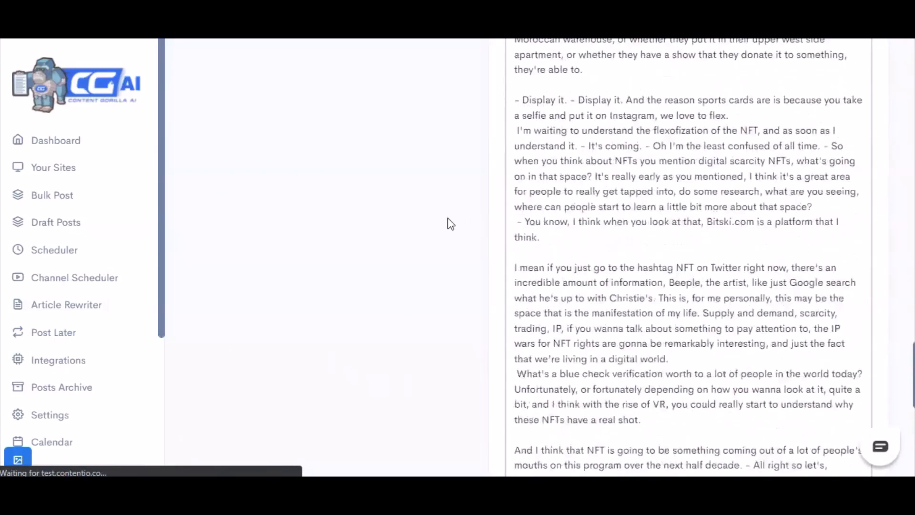
scroll(451, 224, up, 8)
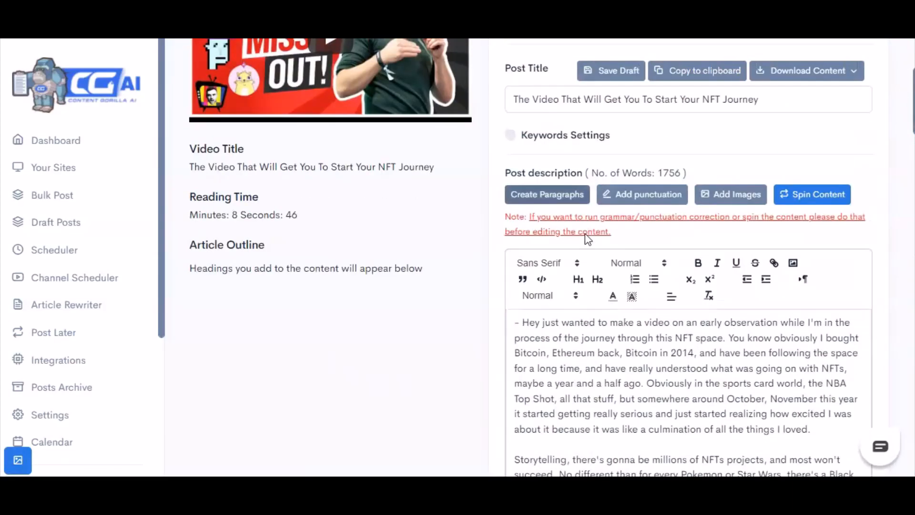
scroll(501, 262, down, 7)
scroll(789, 275, down, 20)
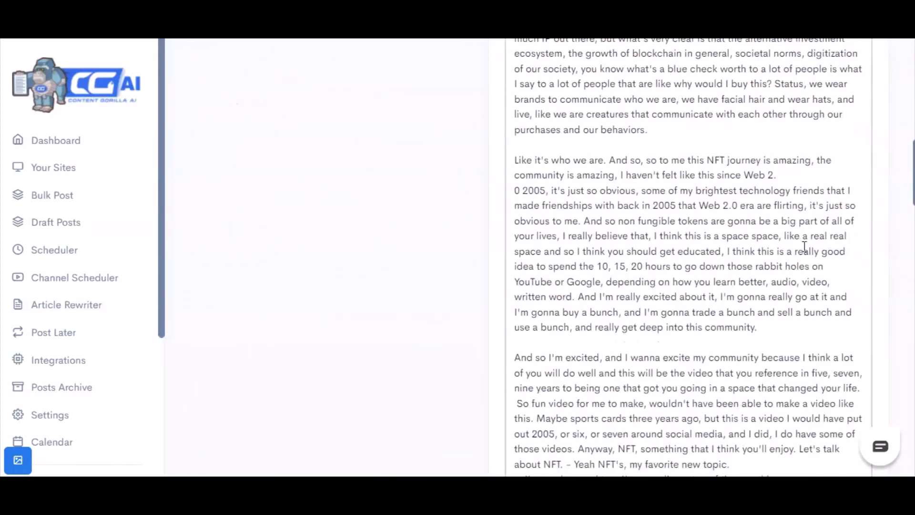
scroll(805, 247, down, 10)
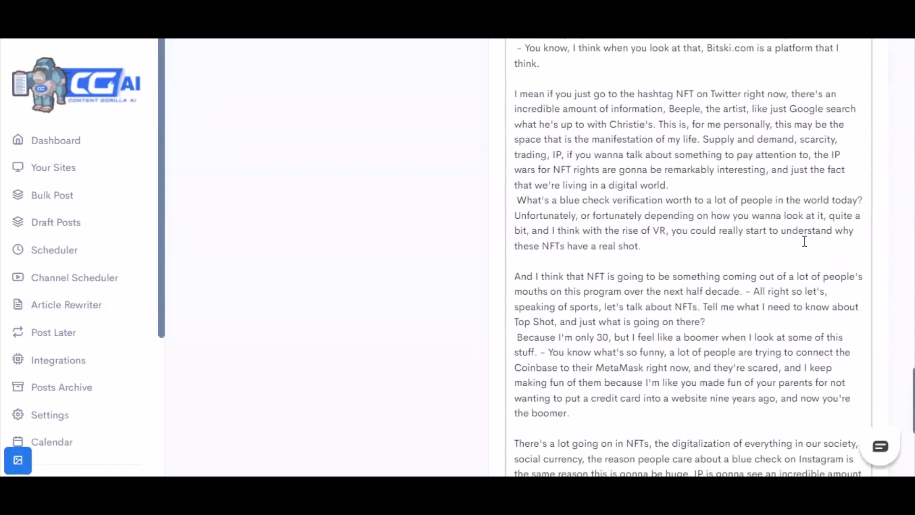
scroll(805, 242, down, 6)
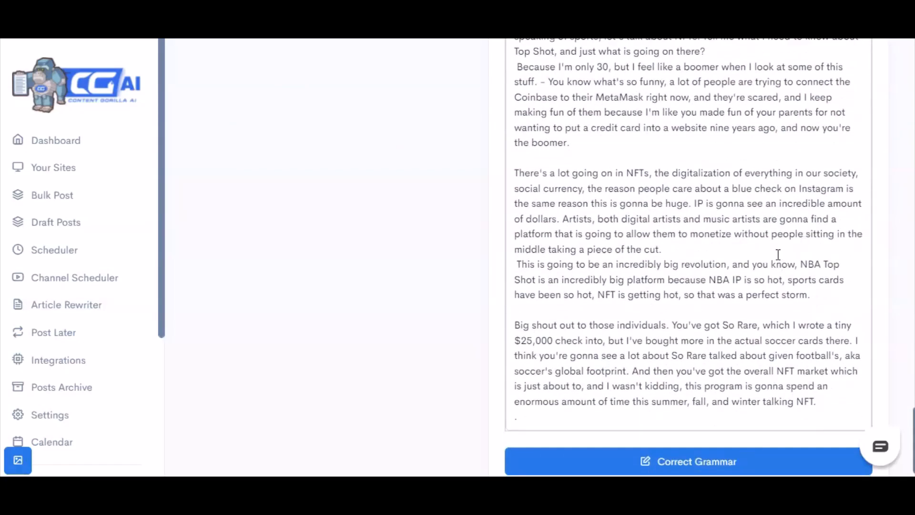
click(778, 254)
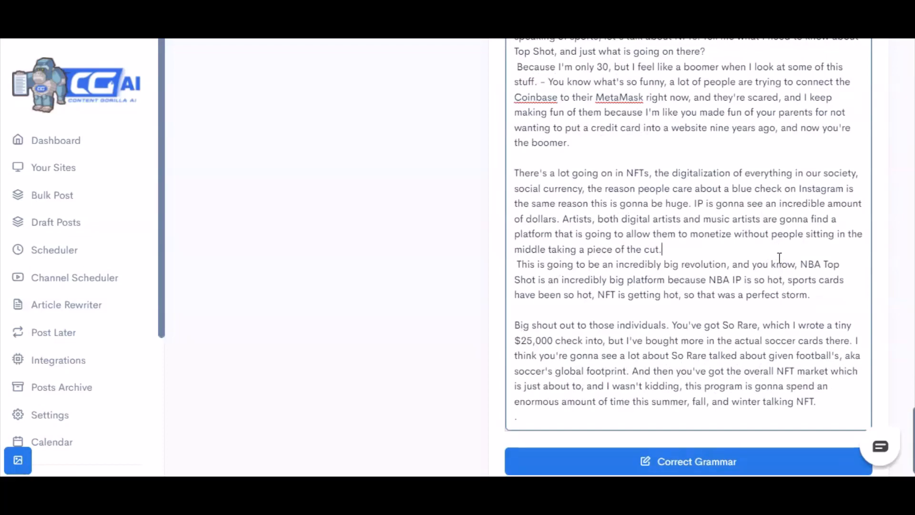
scroll(781, 334, up, 20)
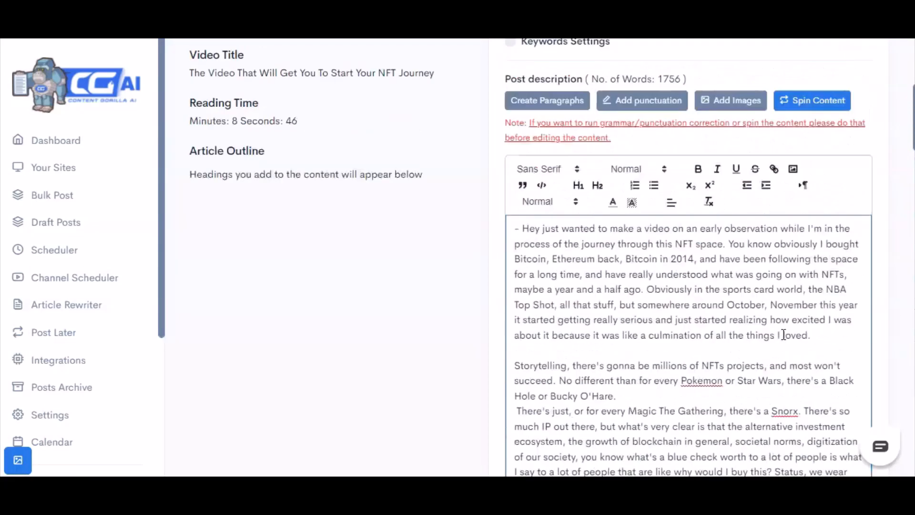
scroll(784, 335, up, 3)
scroll(784, 334, down, 2)
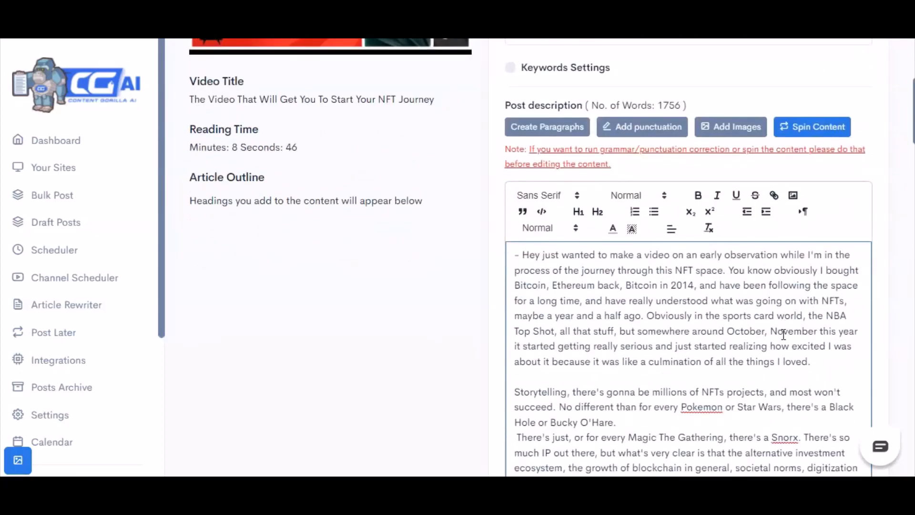
Insert a blank line between the sentence ending "Bucky O'Hare." and the text starting "There's just" in the post description.
scroll(772, 374, down, 3)
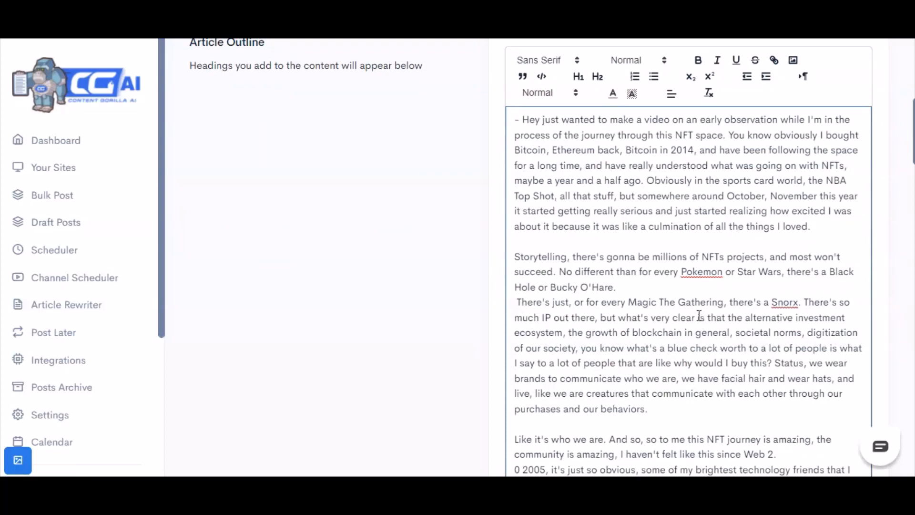
click(693, 293)
key(Return)
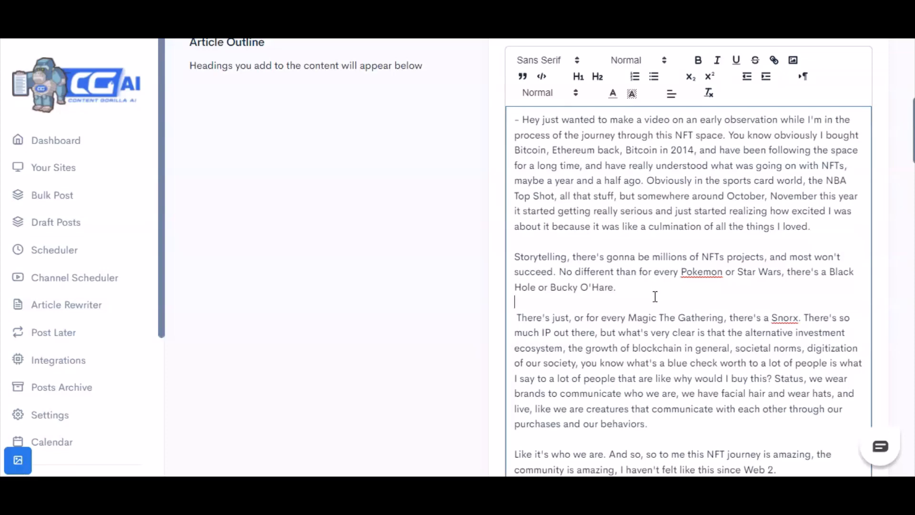
Add the line "Overview:" above the post's first paragraph and format it as a Heading 1.
scroll(660, 289, up, 3)
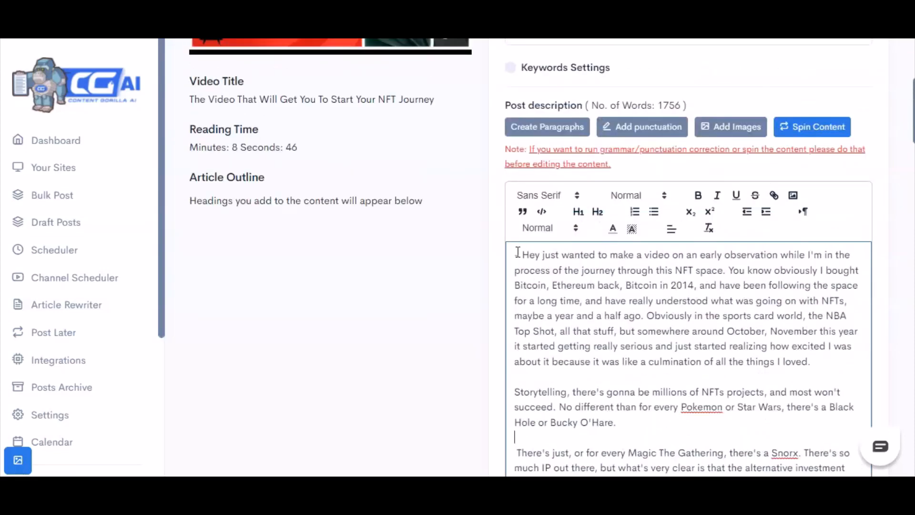
click(519, 252)
key(Return)
key(Return)
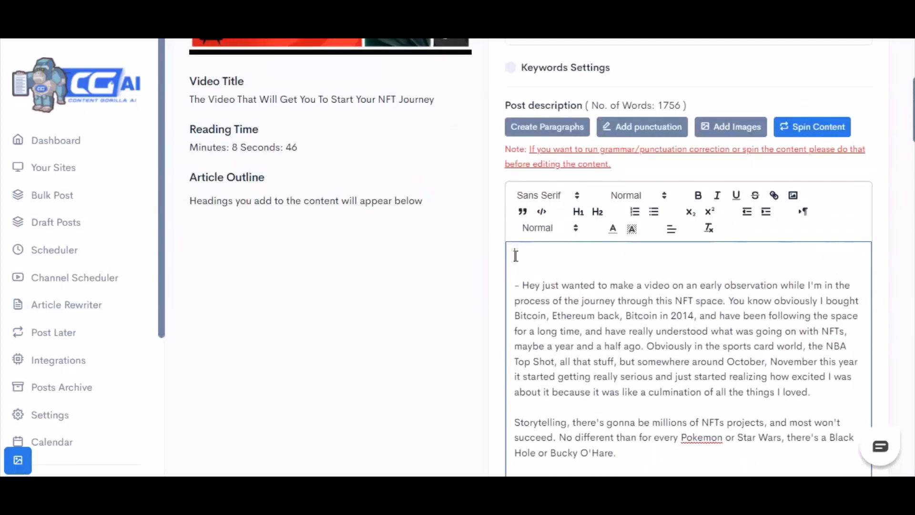
text(Overview:)
key(shift+Home)
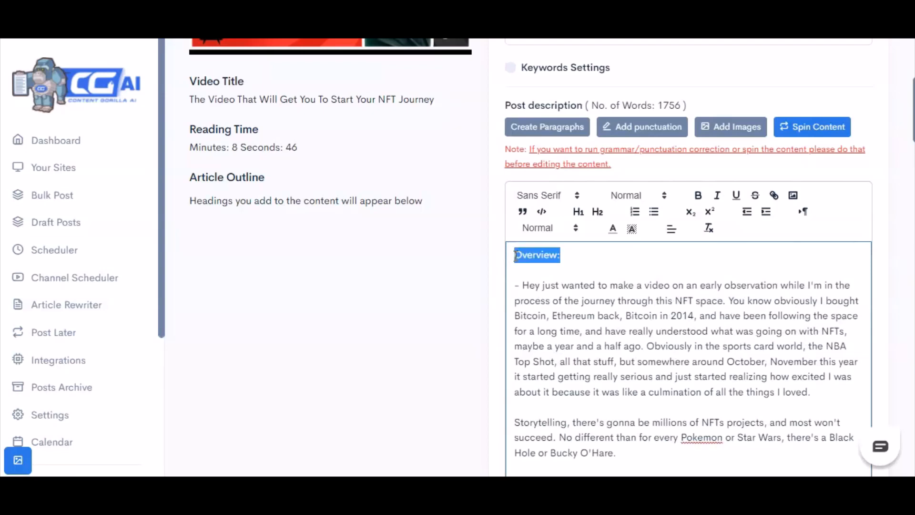
click(578, 211)
click(645, 270)
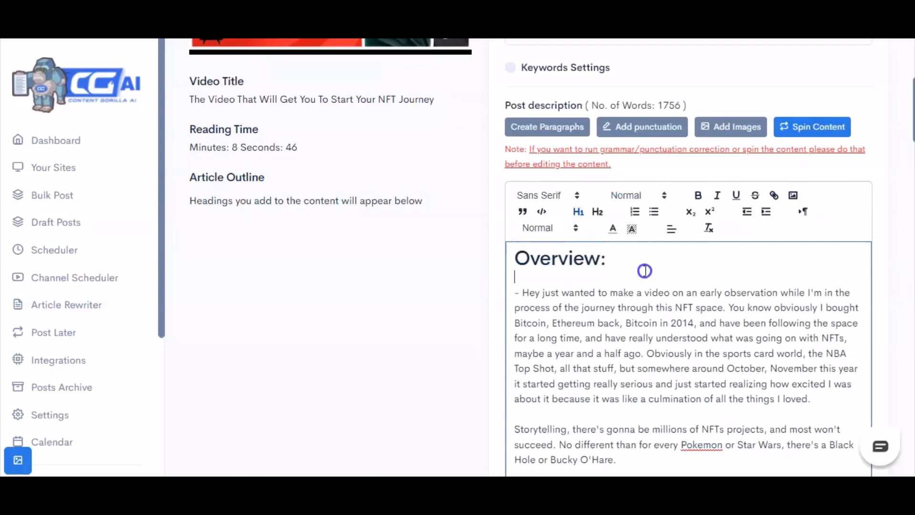
Add the line "What is an NFT?" after the sentence ending "since Web 2.", set off by blank lines.
scroll(646, 273, down, 2)
scroll(646, 273, down, 2)
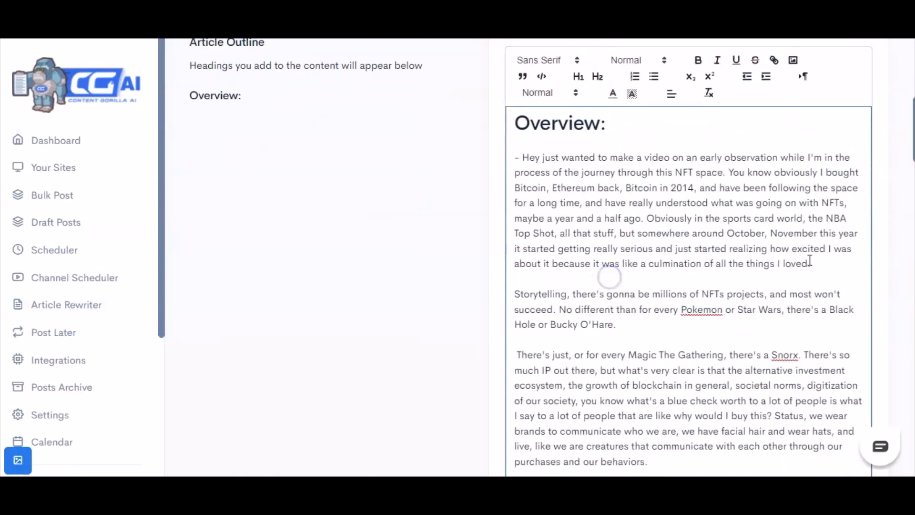
scroll(631, 272, down, 2)
scroll(653, 191, down, 2)
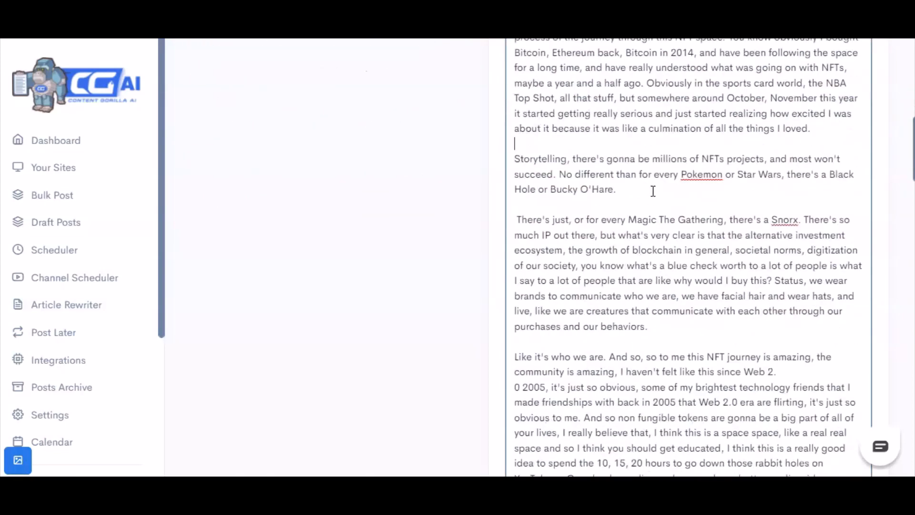
click(653, 190)
scroll(653, 271, down, 2)
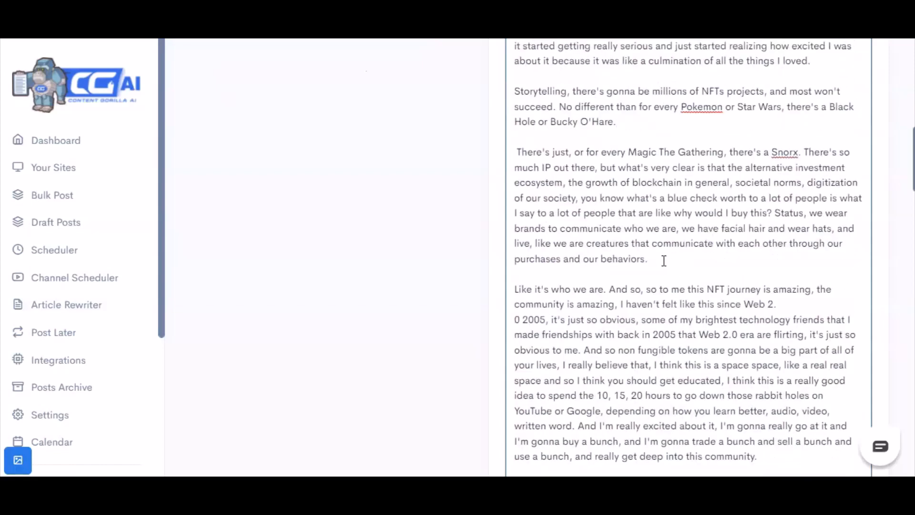
click(668, 258)
click(792, 301)
key(Return)
key(Return)
key(Return)
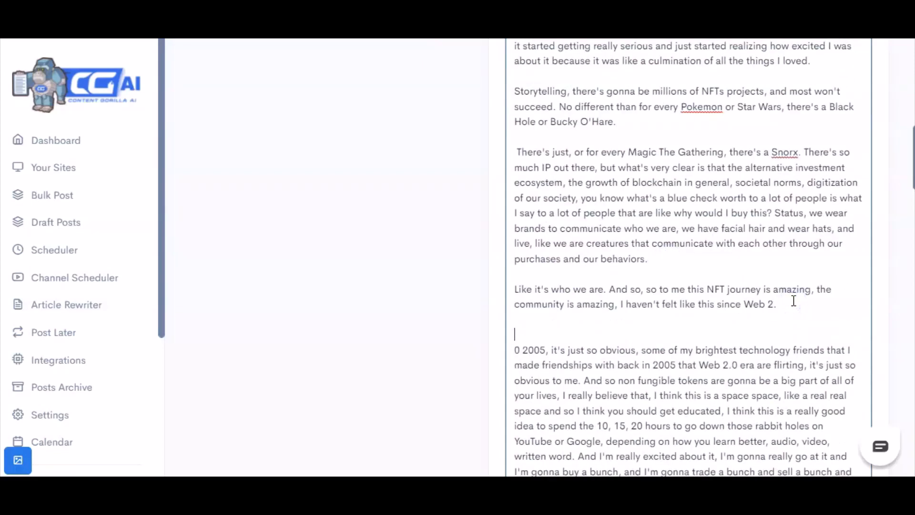
key(Up)
text(What is)
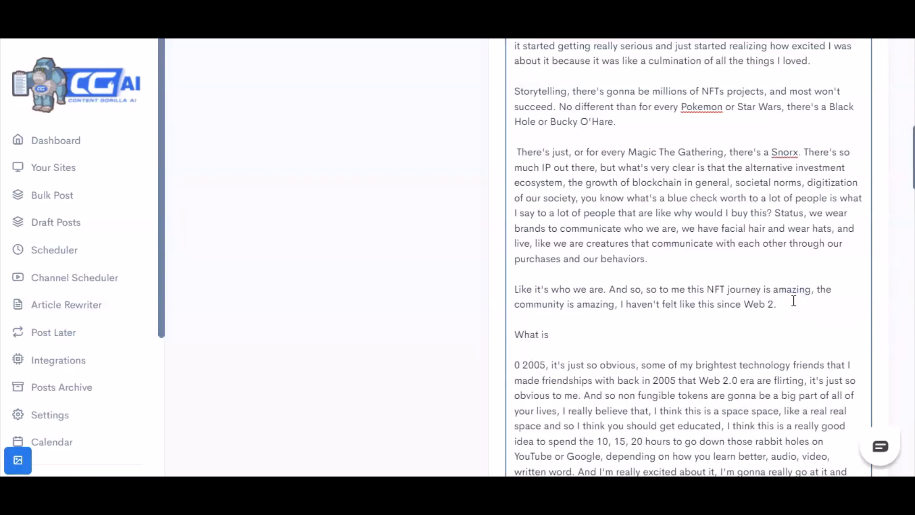
text(an  NFT?)
Generate AI content by expanding the line "What is an NFT?" in the voice of Gary Vaynerchuk.
scroll(609, 325, down, 2)
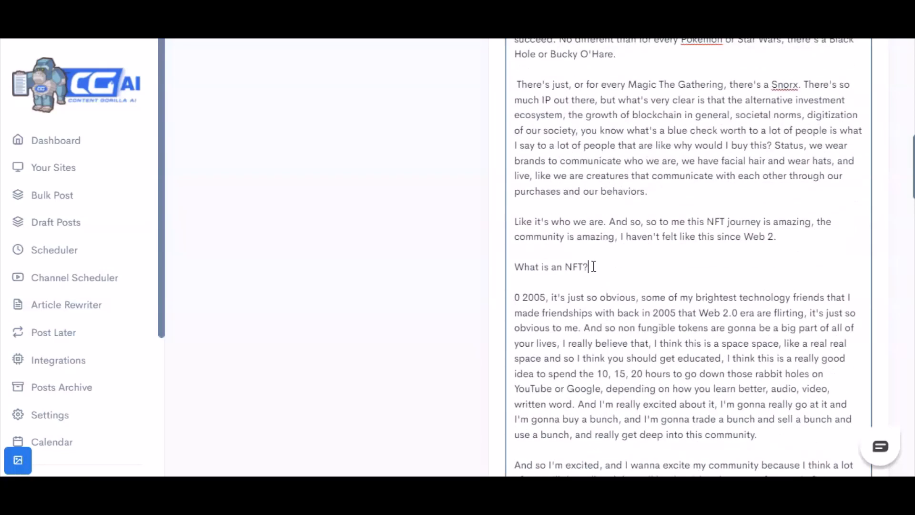
drag(594, 267, 515, 265)
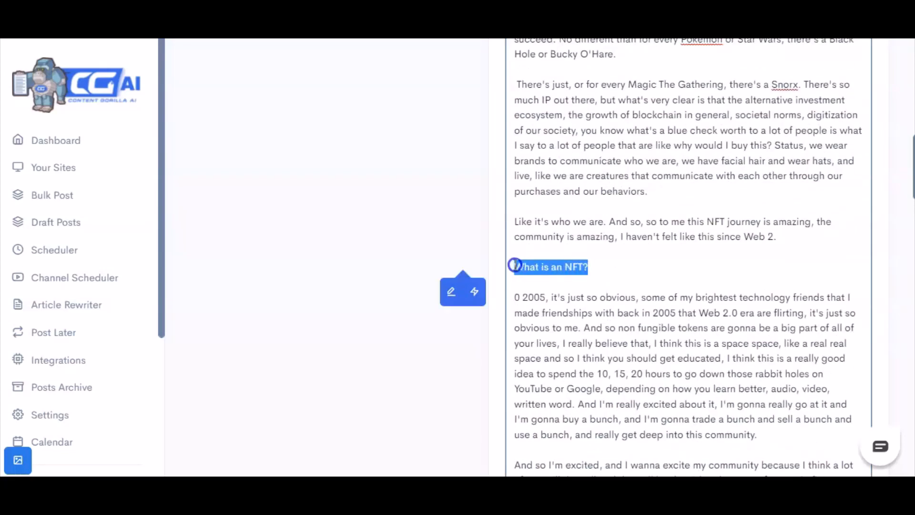
click(450, 297)
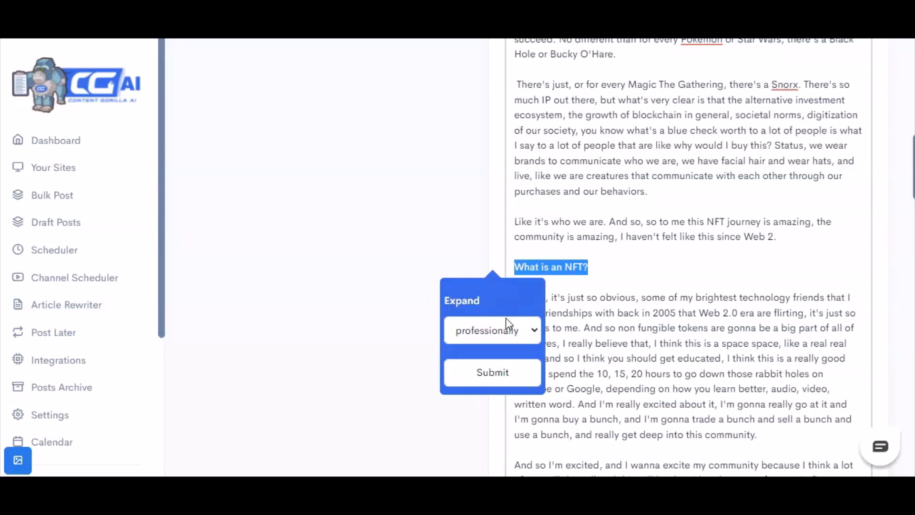
scroll(507, 318, down, 1)
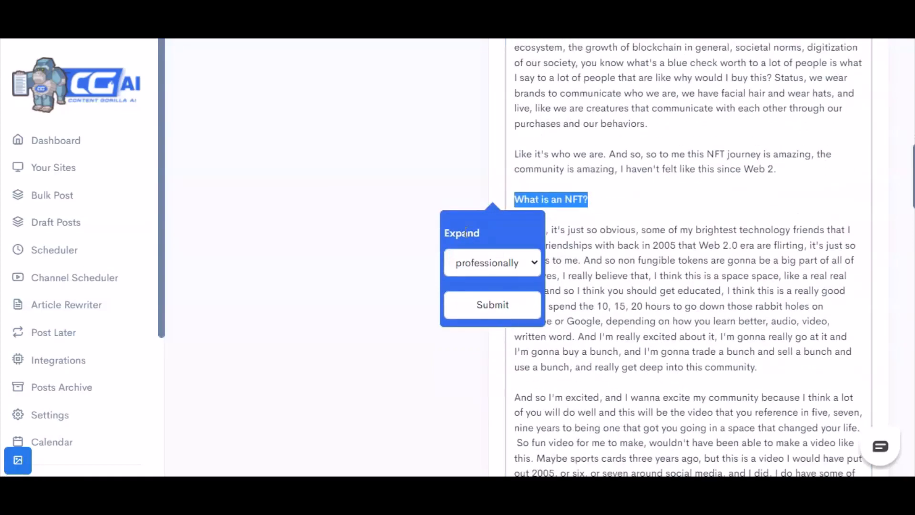
click(493, 261)
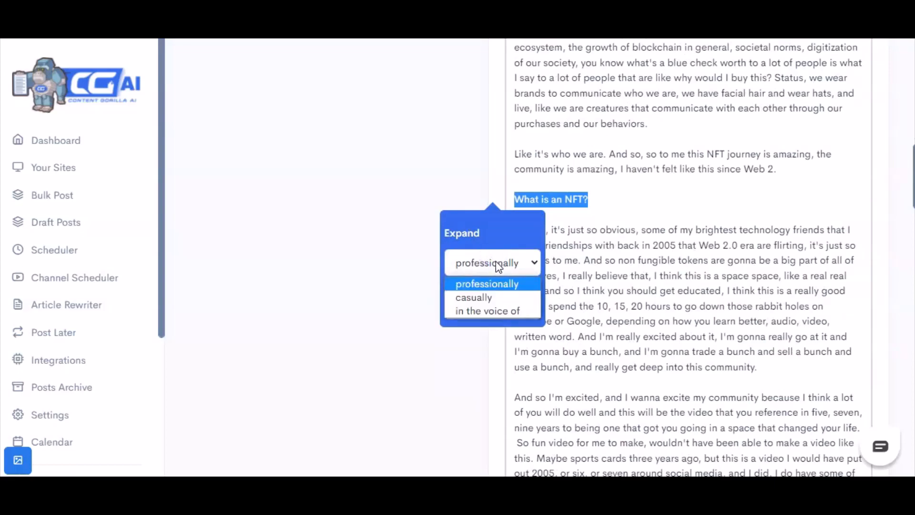
click(502, 310)
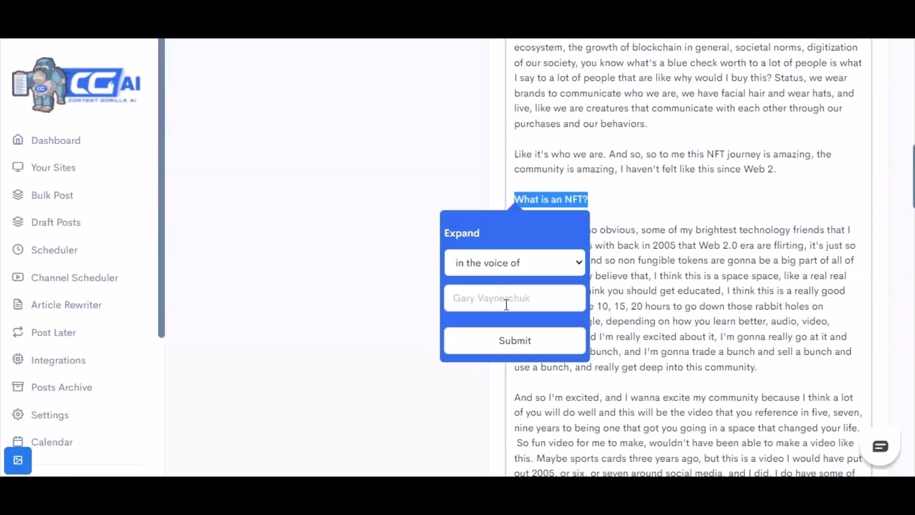
click(501, 300)
text(Gary Vay)
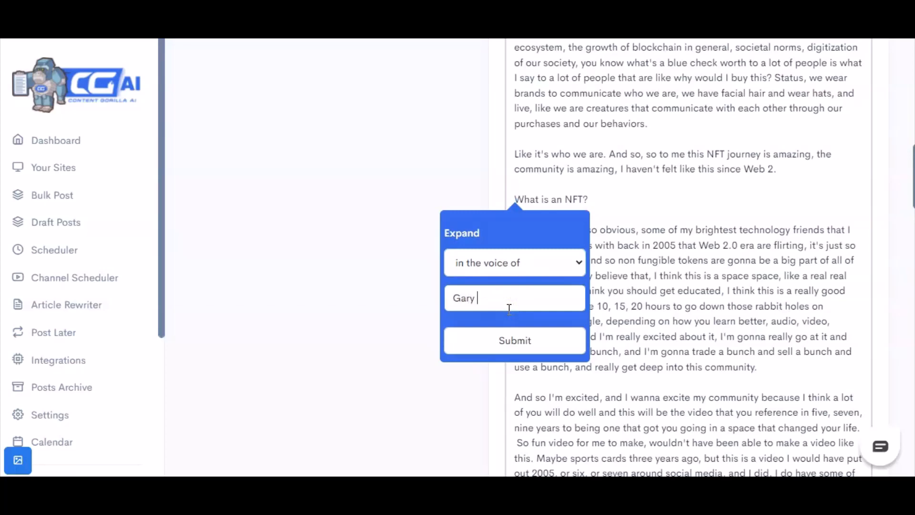
text(nerchuk)
click(504, 340)
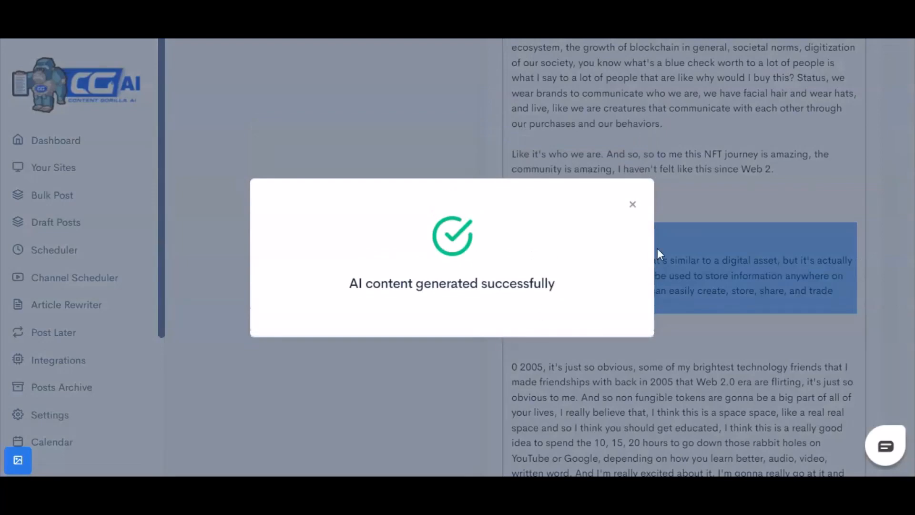
Dismiss the confirmation message and read through the AI-generated paragraph below the line "What is an NFT?".
click(634, 202)
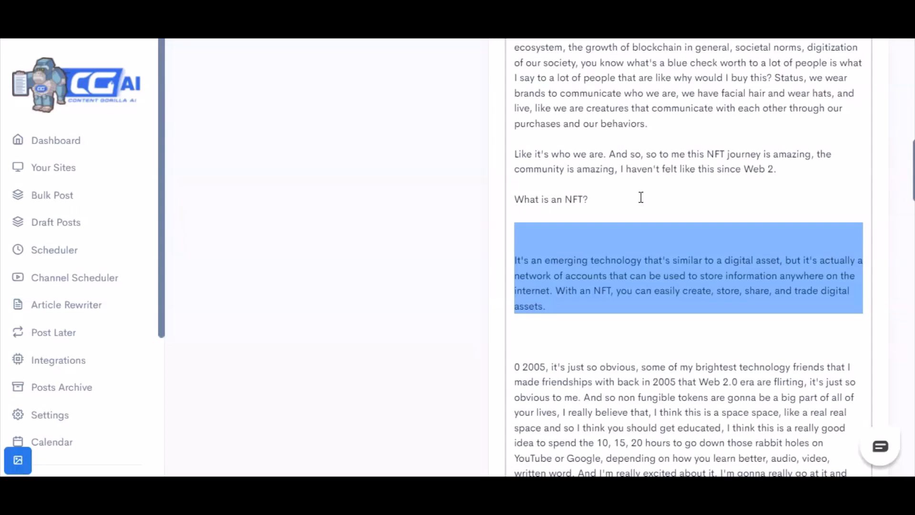
click(638, 217)
click(638, 234)
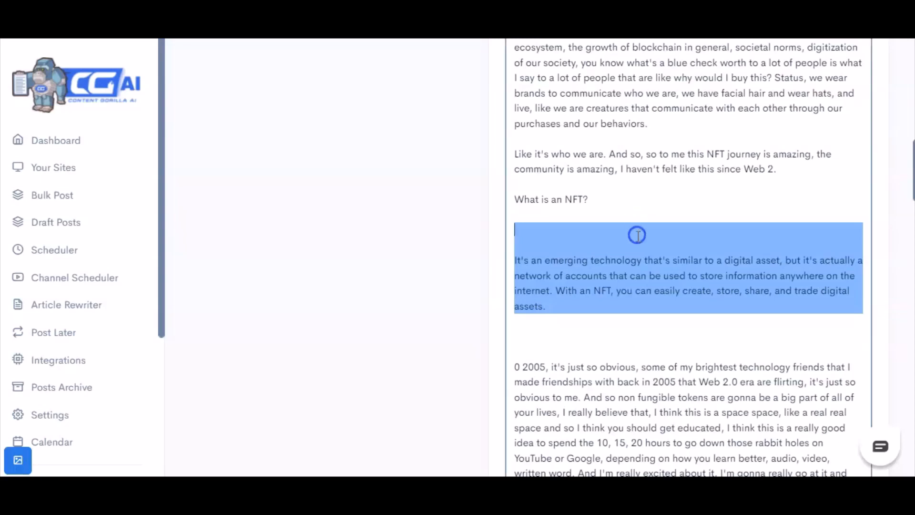
click(638, 244)
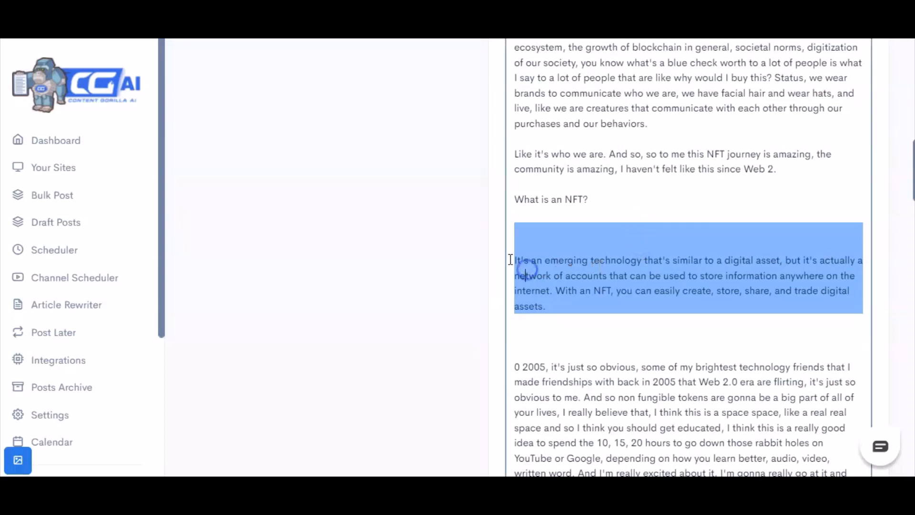
drag(514, 260, 546, 263)
click(545, 262)
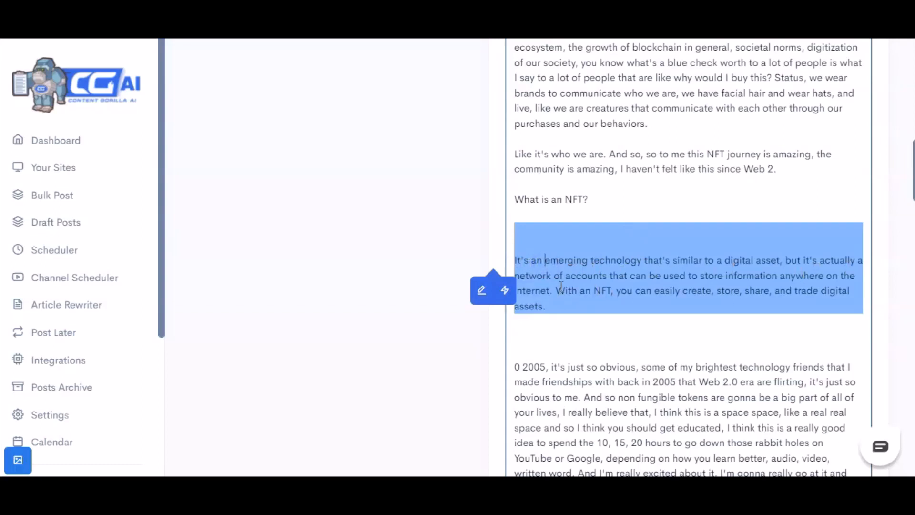
click(584, 304)
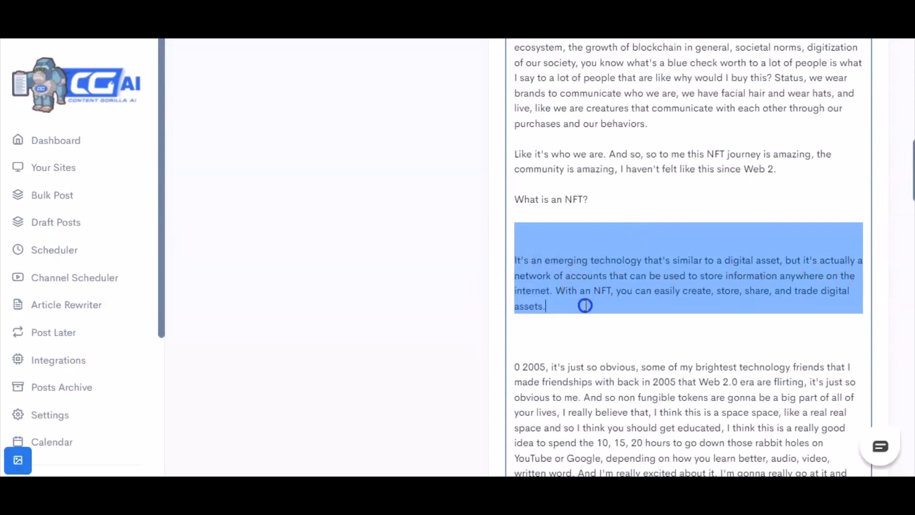
click(762, 314)
scroll(576, 303, up, 1)
scroll(575, 304, down, 1)
Format the line "What is an NFT?" above the AI-generated paragraph as a Heading 1.
triple_click(578, 198)
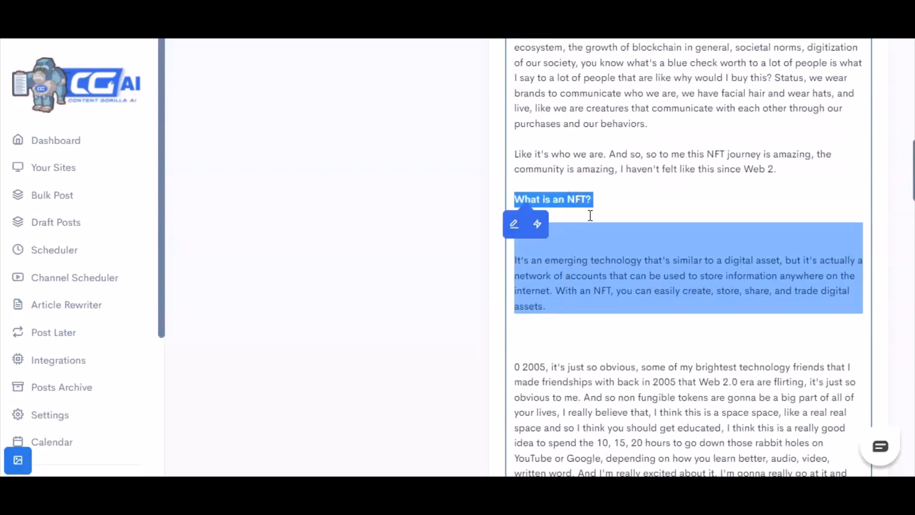
scroll(590, 215, up, 7)
click(580, 79)
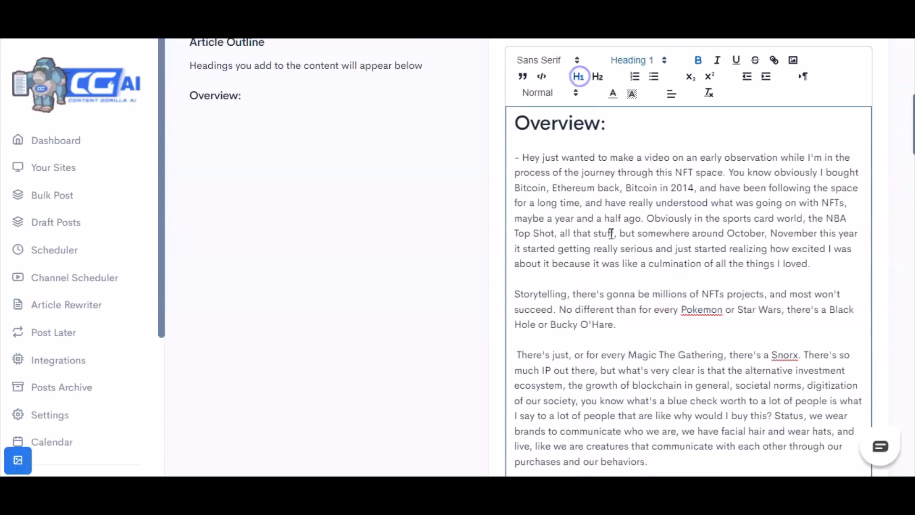
scroll(640, 298, down, 6)
scroll(657, 320, down, 9)
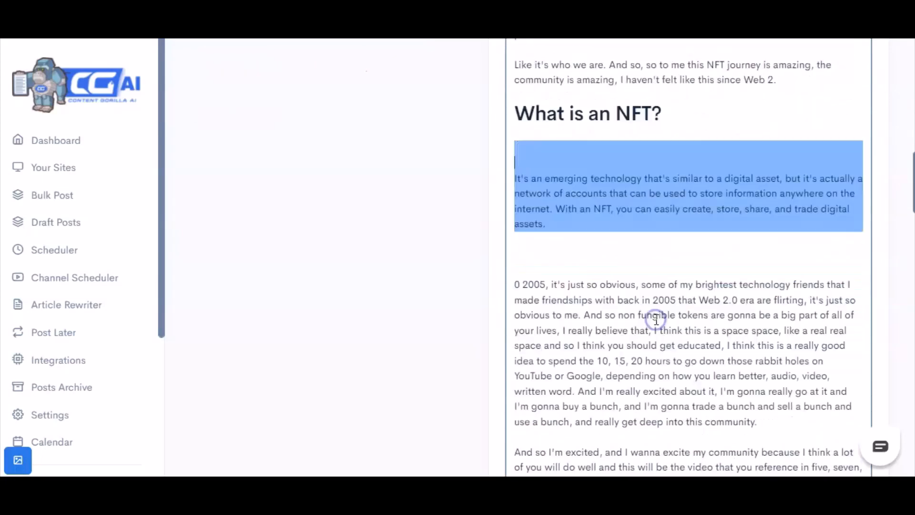
Add the line "Future of NFT" after the sentence ending "spending a ton of time on this.", set off by blank lines.
click(780, 170)
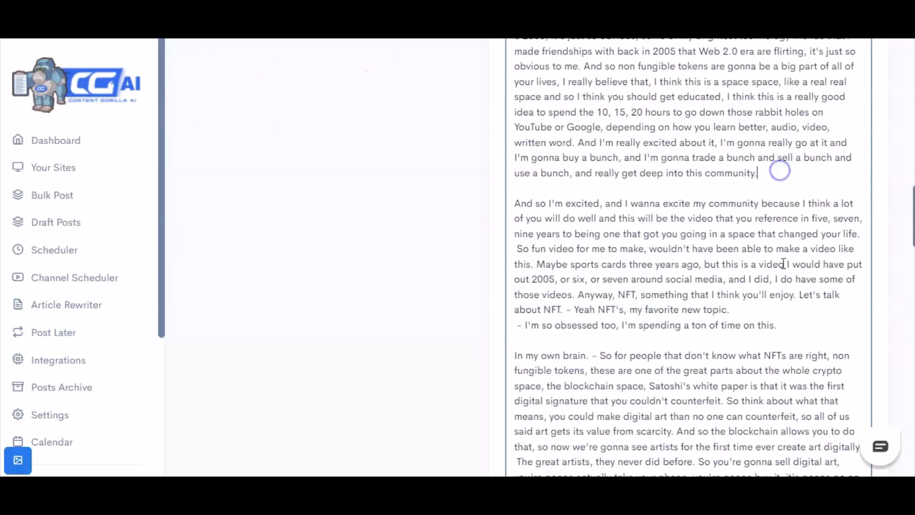
scroll(782, 266, down, 18)
scroll(784, 276, down, 6)
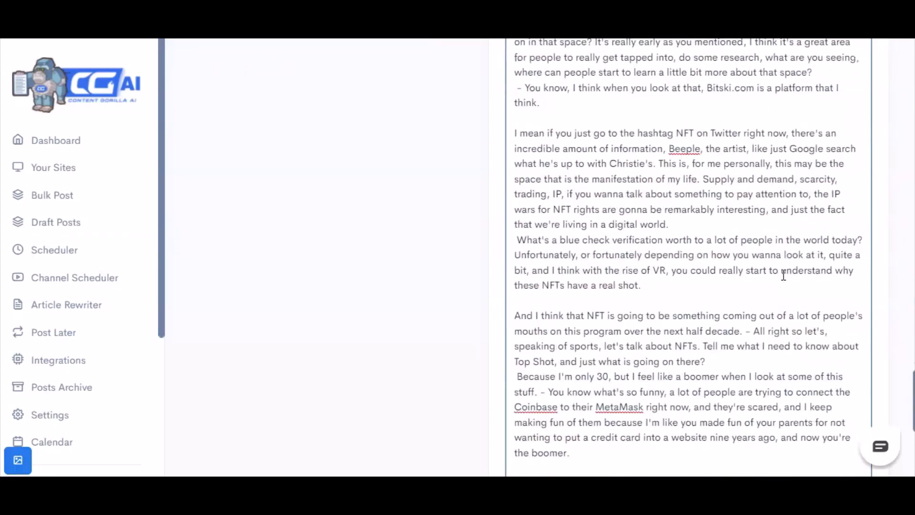
scroll(783, 275, up, 20)
scroll(783, 275, down, 20)
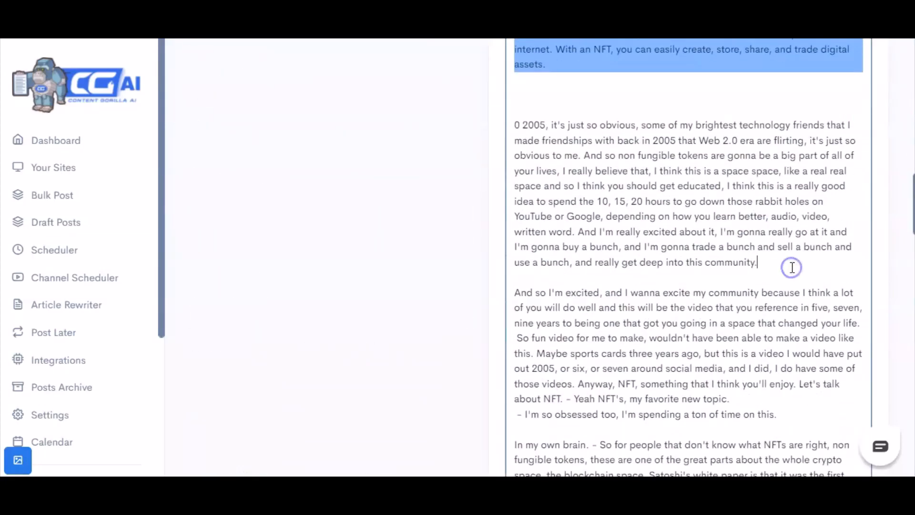
scroll(792, 266, down, 3)
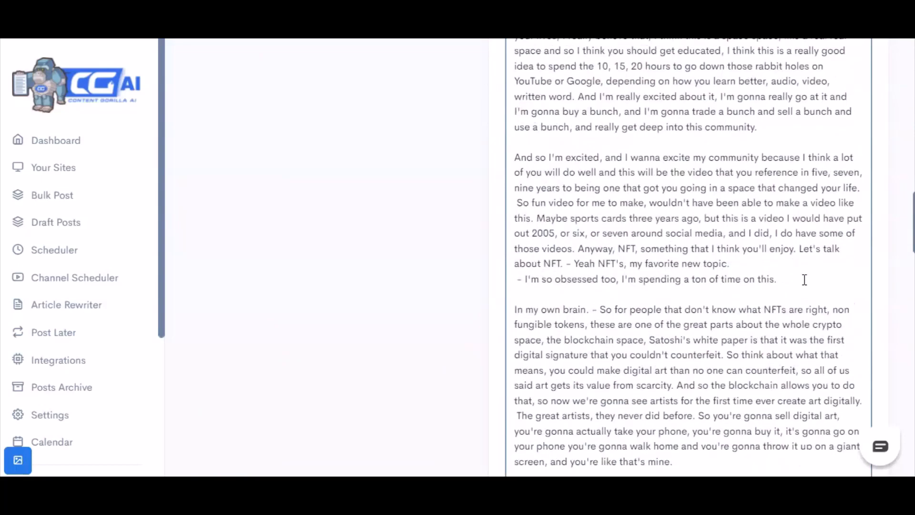
click(804, 279)
key(Return)
key(Return)
key(Return)
key(Return)
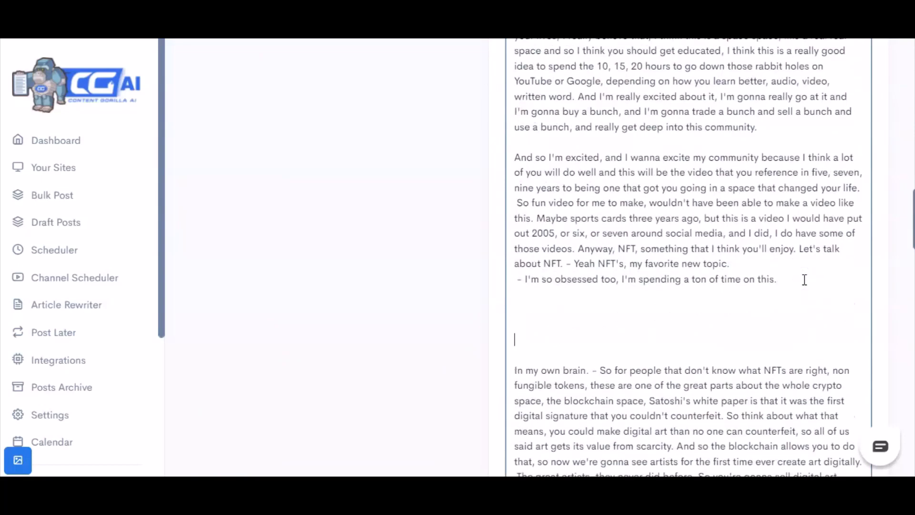
click(773, 326)
text(N)
key(BackSpace)
text(Future of NFT)
Generate AI content by expanding the line "Future of NFT" in the voice of Will Smith.
key(ctrl+shift+Left)
key(ctrl+shift+Left)
key(ctrl+shift+Left)
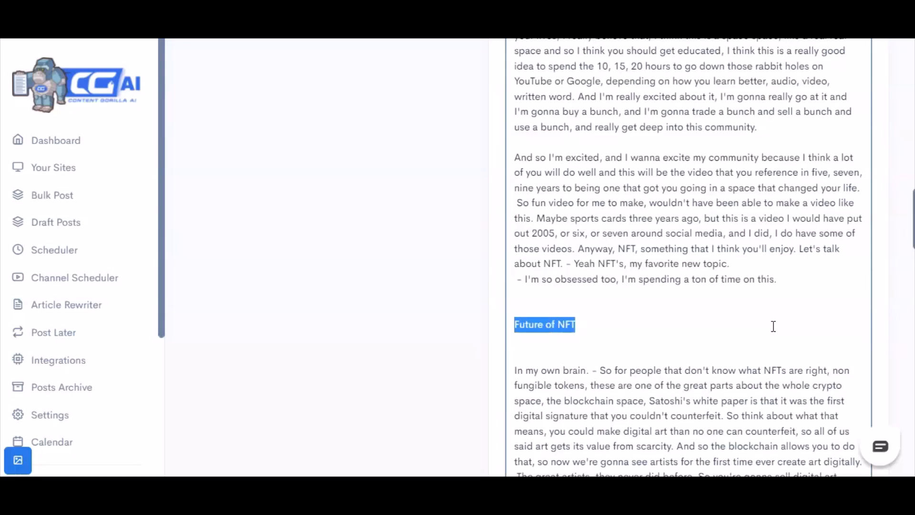
click(536, 325)
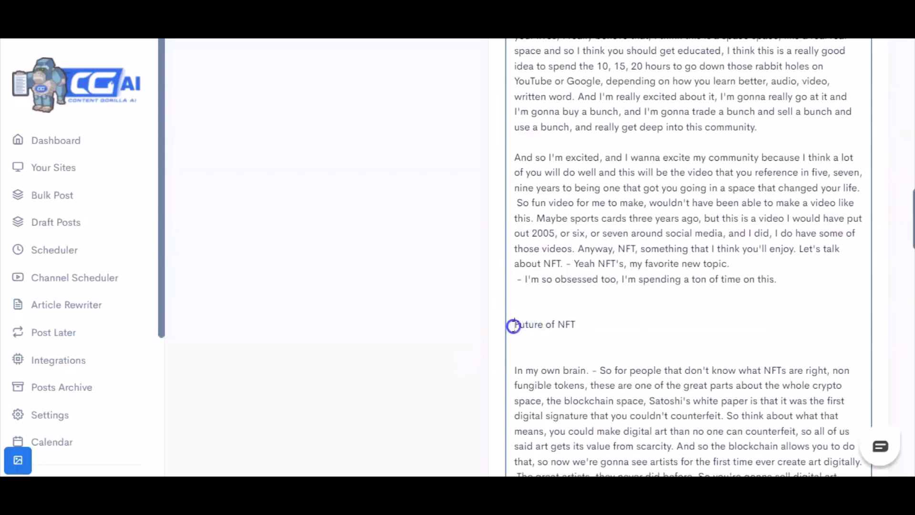
drag(513, 325, 601, 323)
click(538, 352)
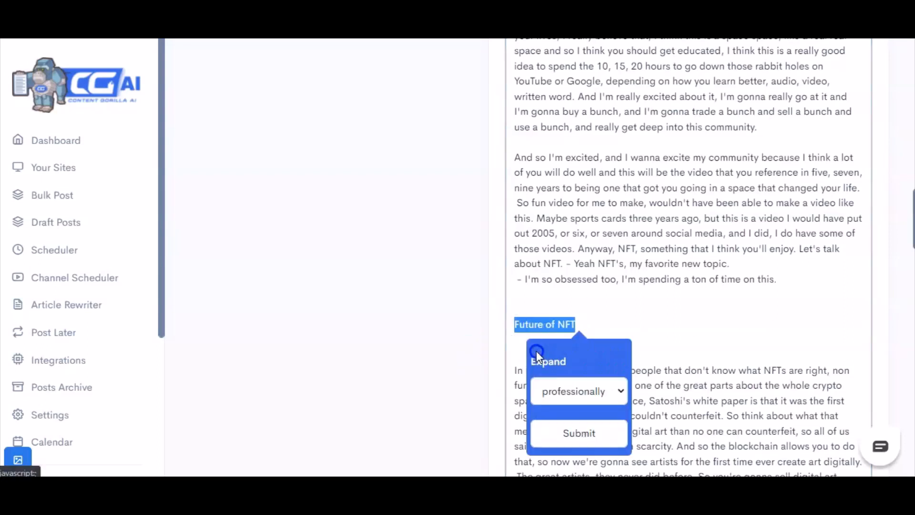
click(577, 393)
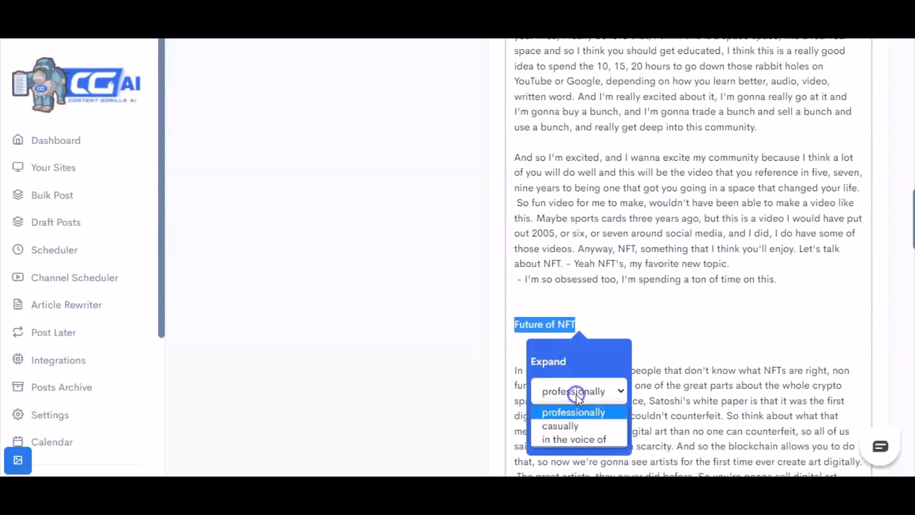
click(587, 439)
scroll(610, 362, down, 2)
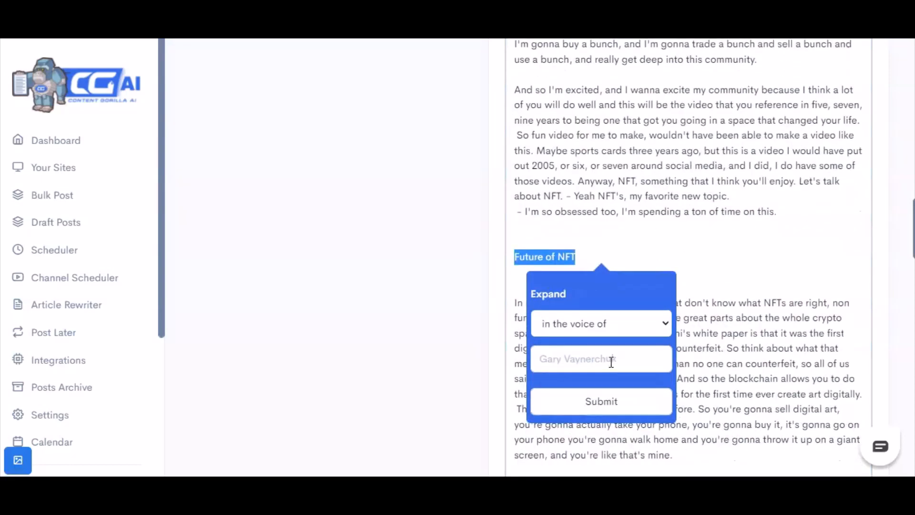
click(611, 361)
text(Will Smi)
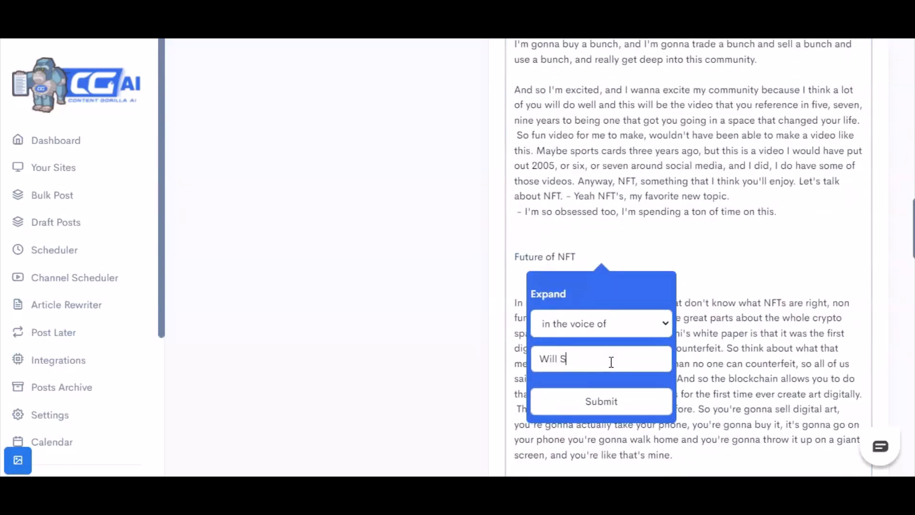
text(th)
click(611, 403)
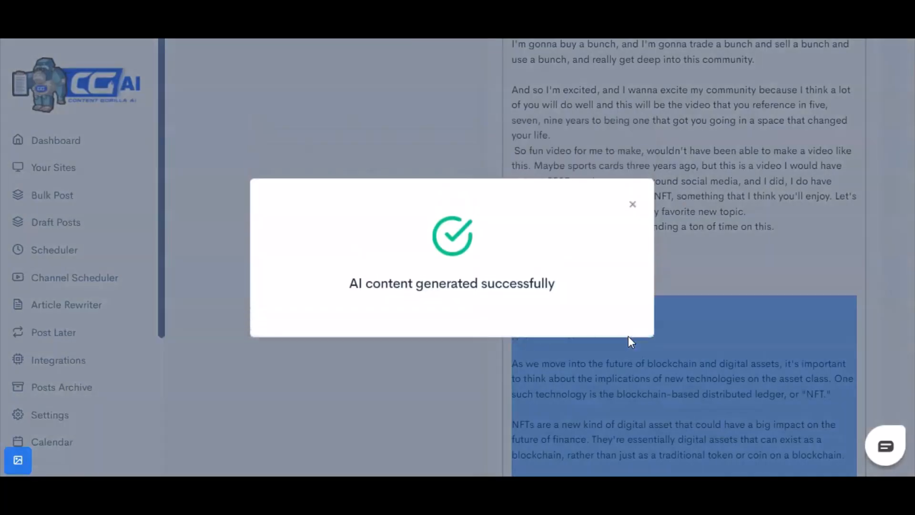
click(633, 205)
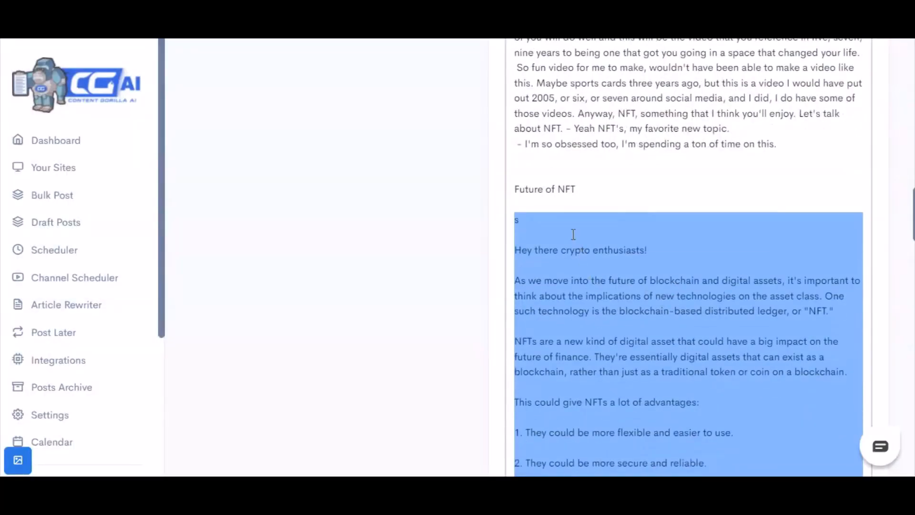
Remove the stray "s" and the surplus blank space above "Hey there crypto enthusiasts!" in the generated text.
drag(570, 233, 516, 216)
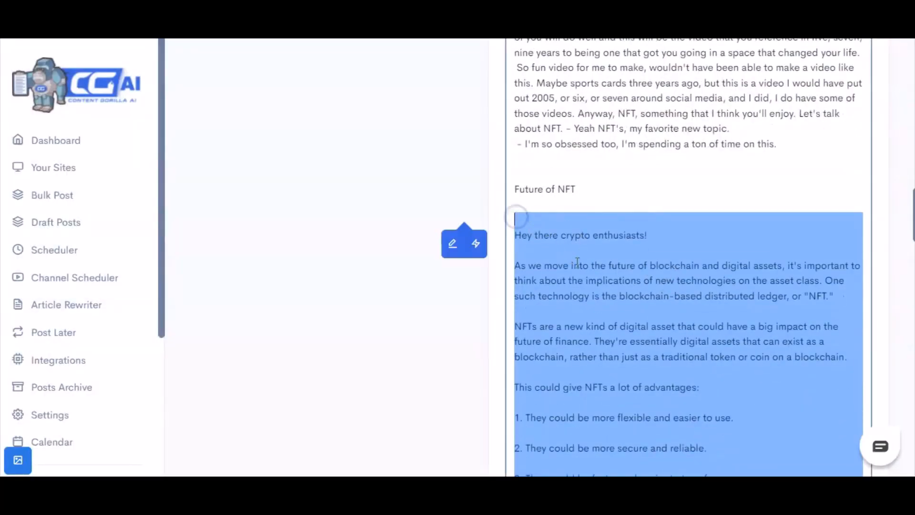
scroll(581, 261, down, 1)
click(760, 184)
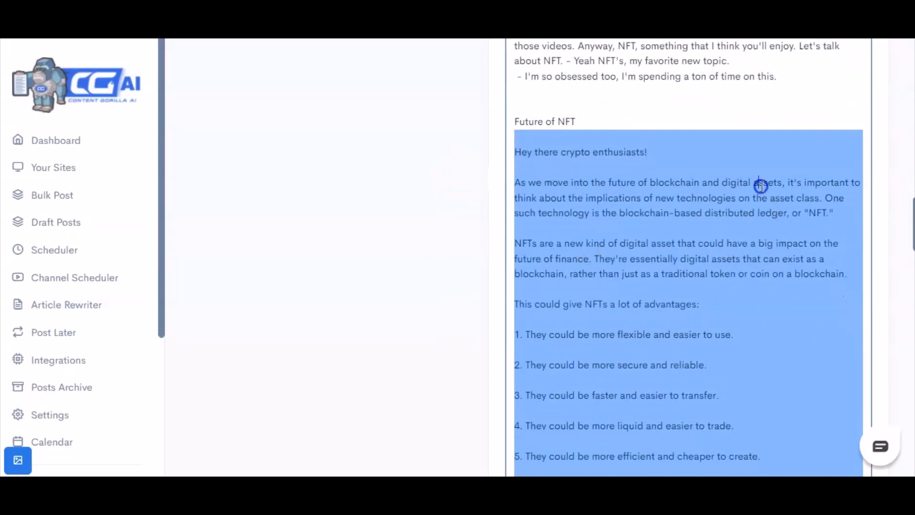
Add the line "What is an NFT?" between the generated text on the future of NFTs and the paragraph starting "In my own brain.".
scroll(773, 221, down, 1)
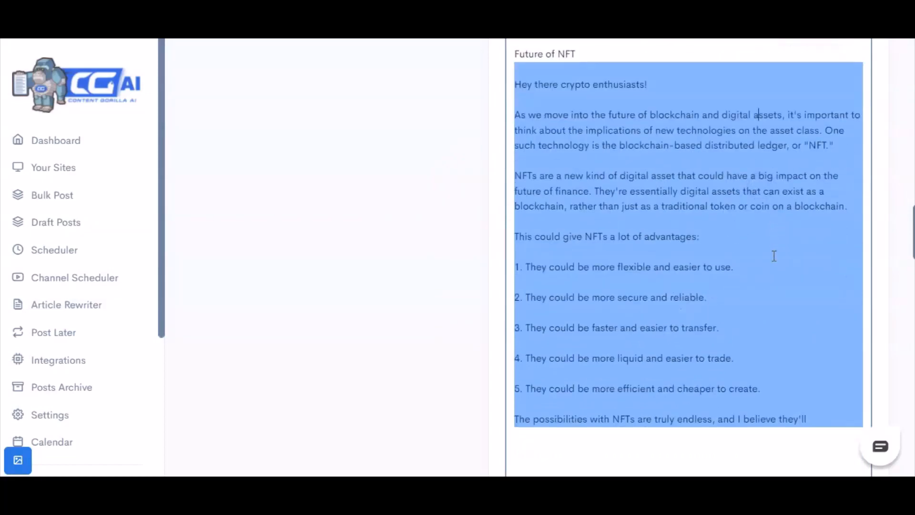
scroll(774, 256, down, 1)
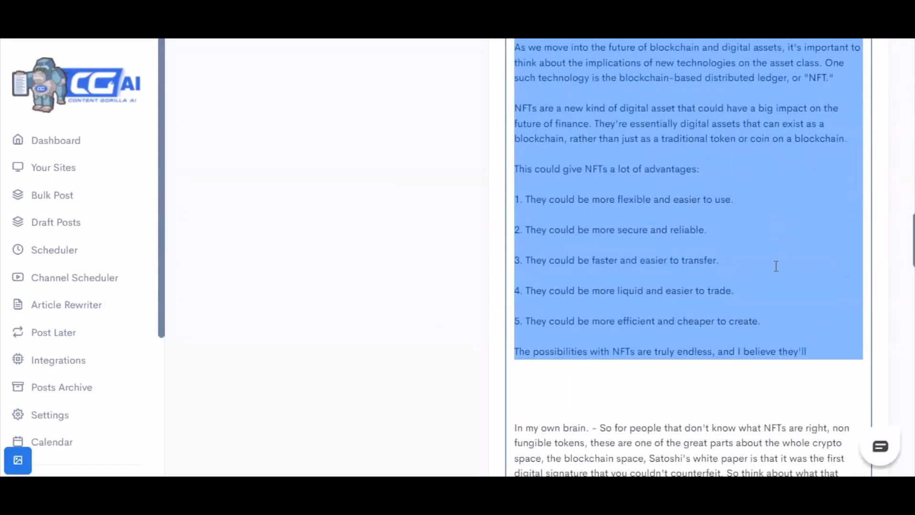
scroll(777, 270, up, 2)
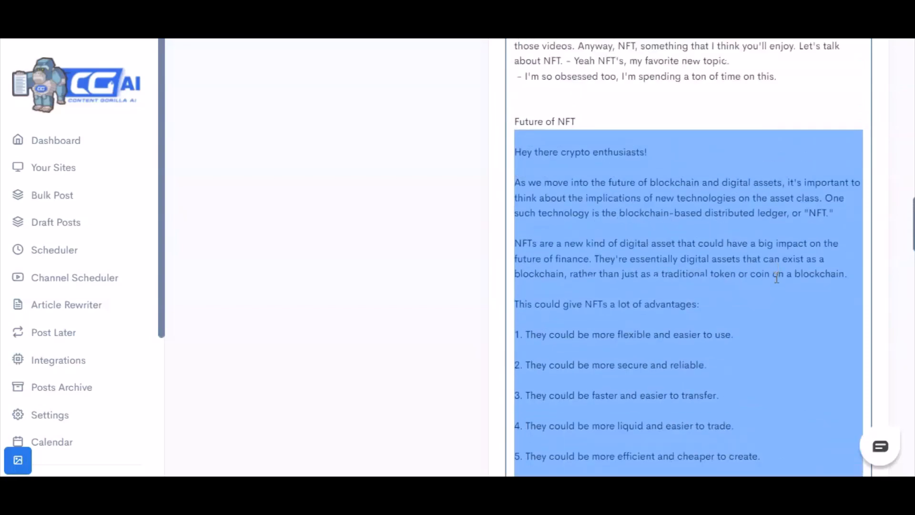
scroll(778, 271, down, 4)
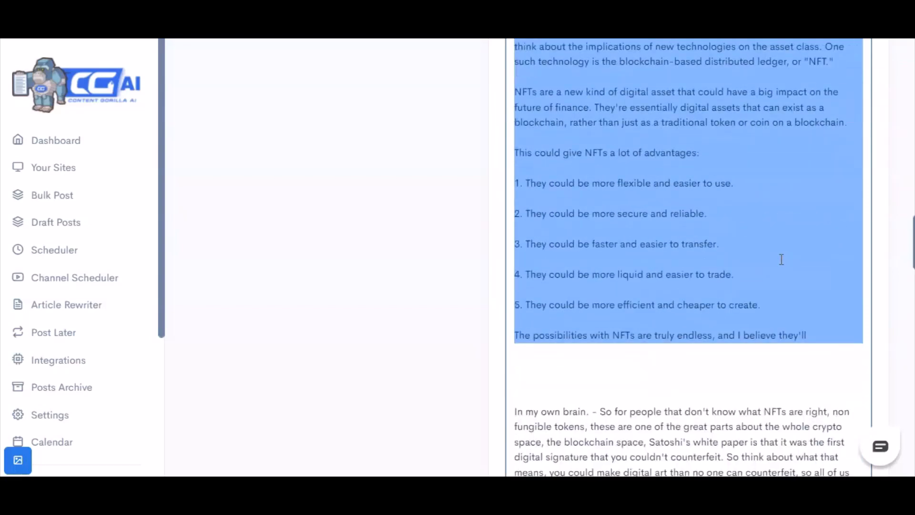
click(636, 255)
key(Return)
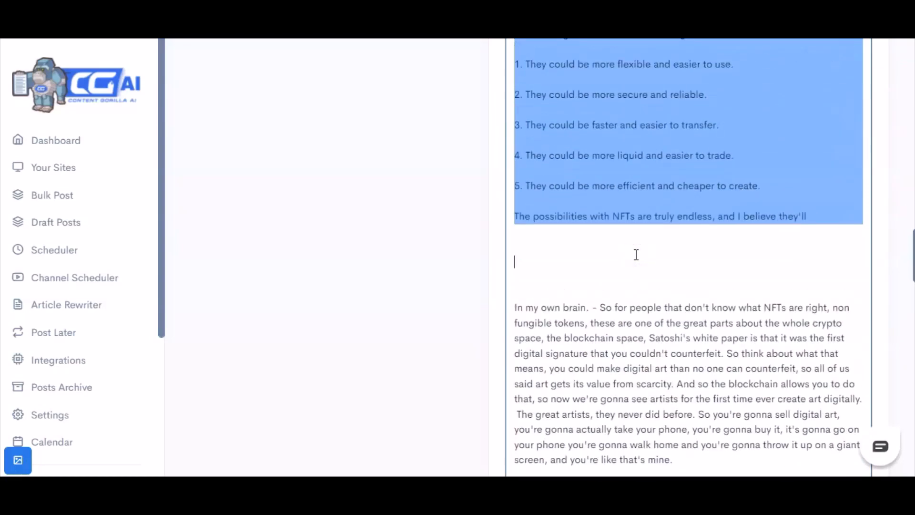
text(What is an NFT)
Generate AI content by expanding the new "What is an NFT?" line in the voice of Ryan Reynolds.
key(ctrl+shift+Left)
key(ctrl+shift+Left)
key(ctrl+shift+Left)
key(ctrl+shift+Left)
key(ctrl+shift+Left)
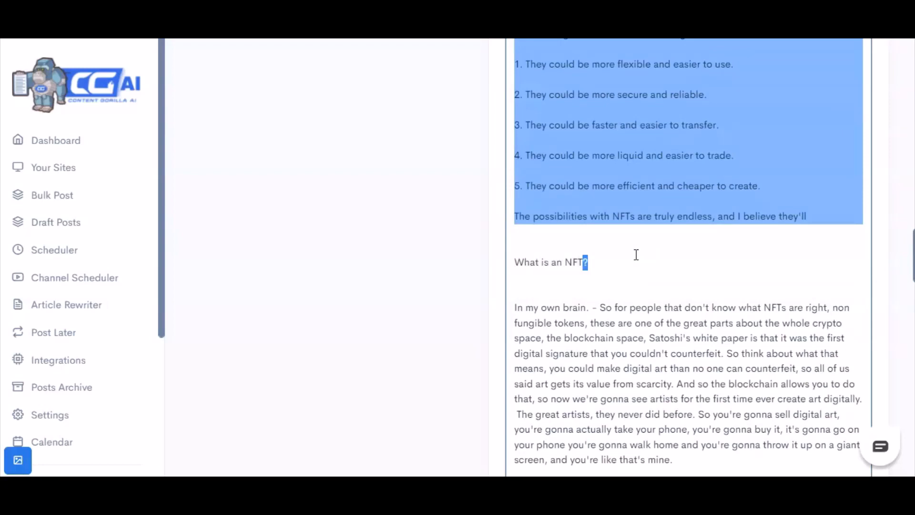
key(Left)
drag(515, 261, 599, 271)
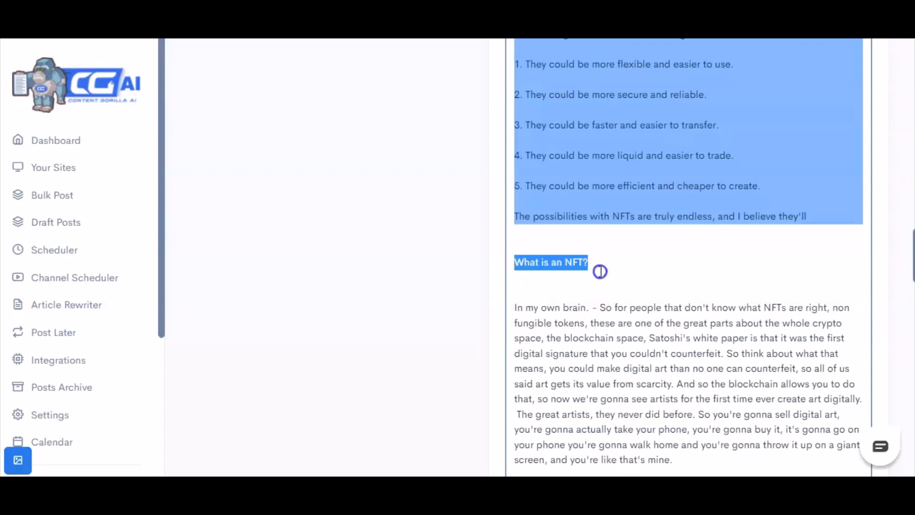
click(536, 300)
click(576, 339)
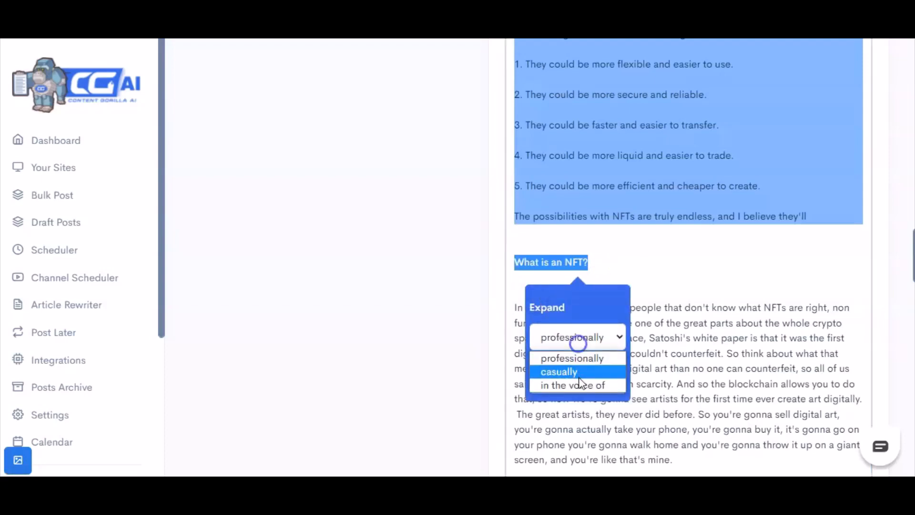
click(579, 385)
click(579, 371)
text(Ryabn)
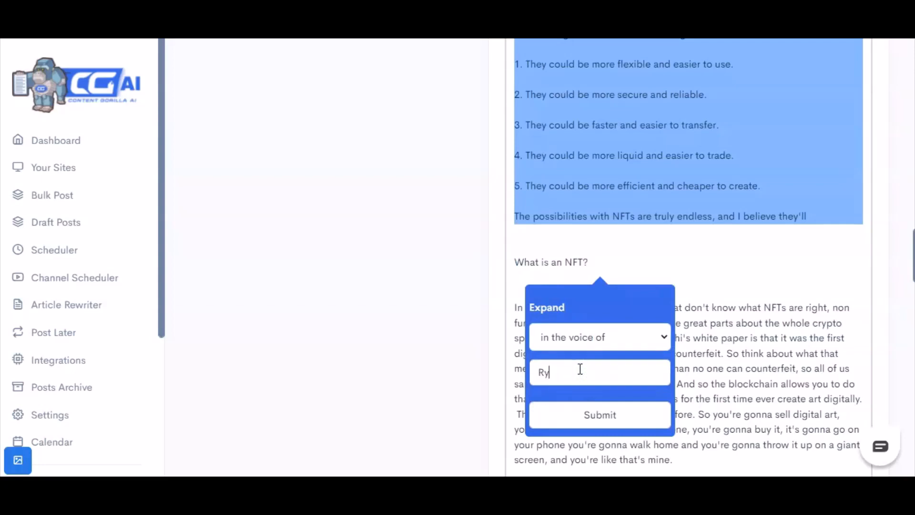
text(nm)
text( Reynolds)
click(607, 418)
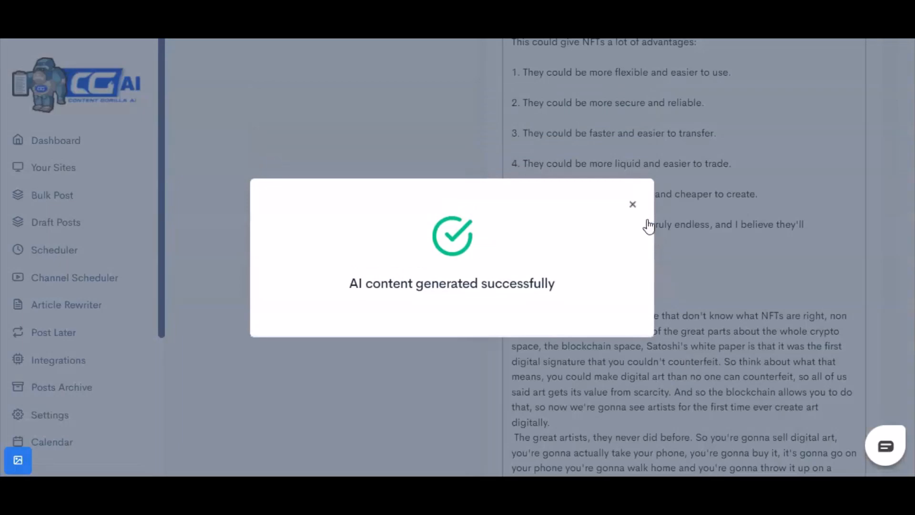
click(634, 205)
Check the space between the second "What is an NFT?" line and the paragraph starting "In my own brain." for generated text.
scroll(659, 240, down, 3)
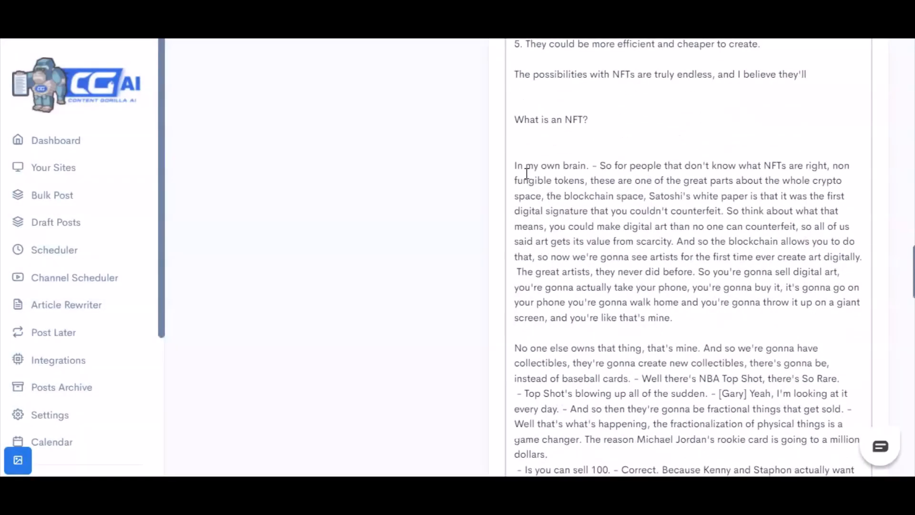
scroll(531, 203, up, 1)
click(527, 204)
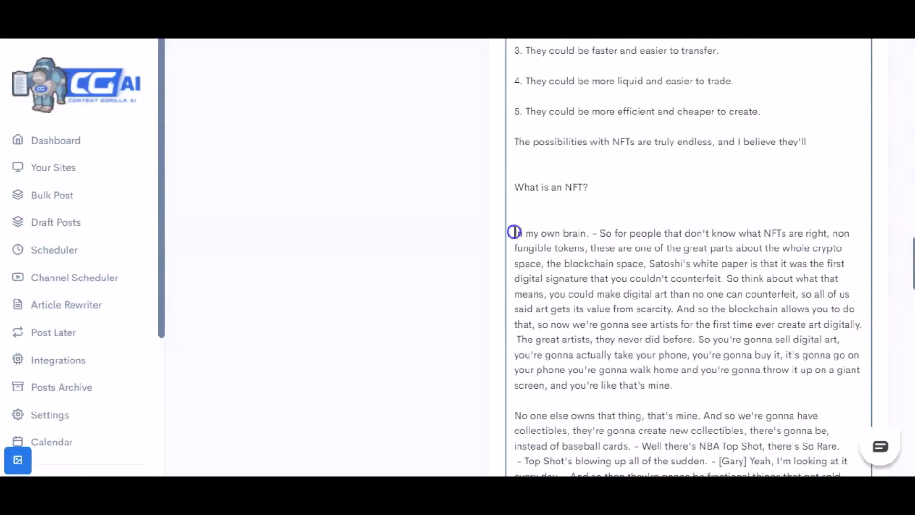
Insert a blank line after the paragraph ending "and you're like that's mine.".
drag(515, 232, 600, 239)
click(663, 235)
scroll(586, 327, down, 1)
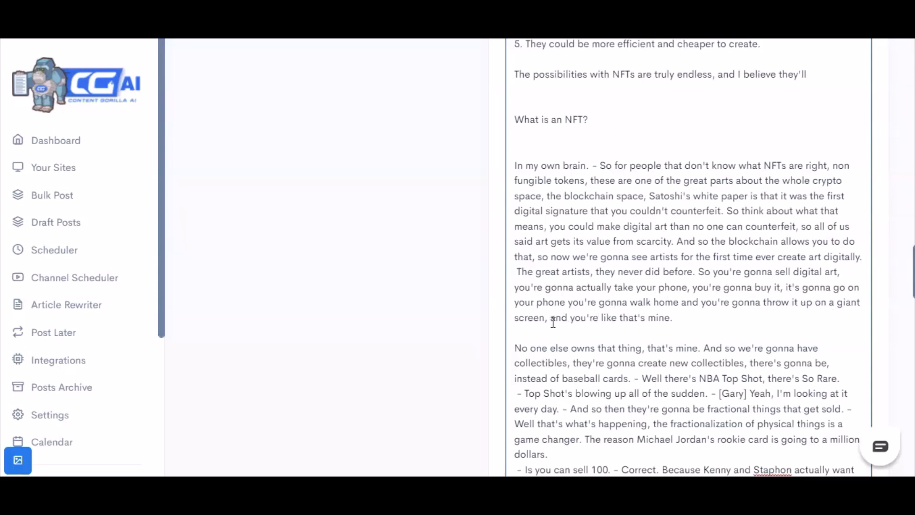
click(711, 316)
key(Return)
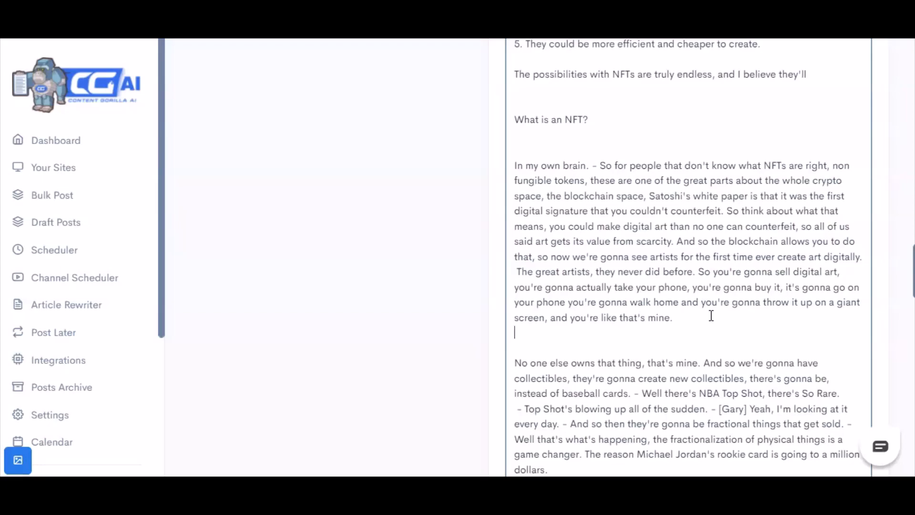
Format the "What is an NFT?" line above the paragraph starting "In my own brain" as a heading.
scroll(711, 315, down, 20)
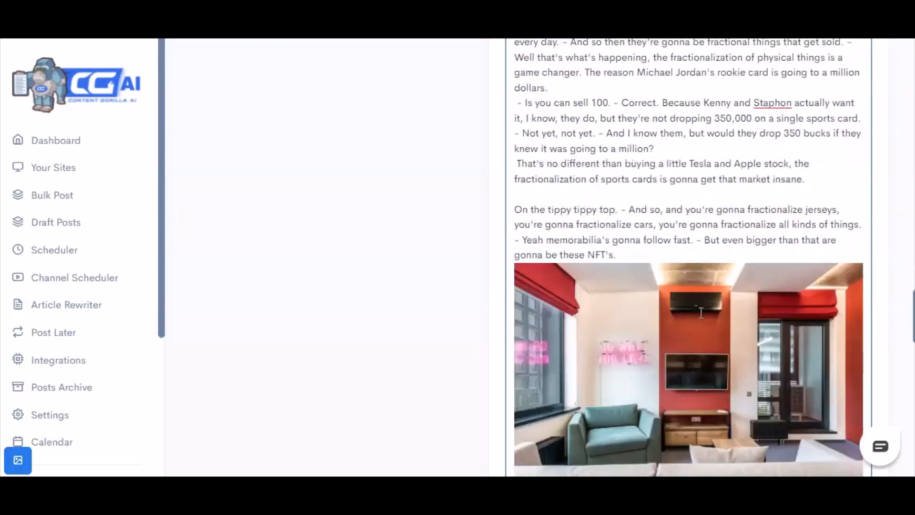
scroll(701, 313, down, 15)
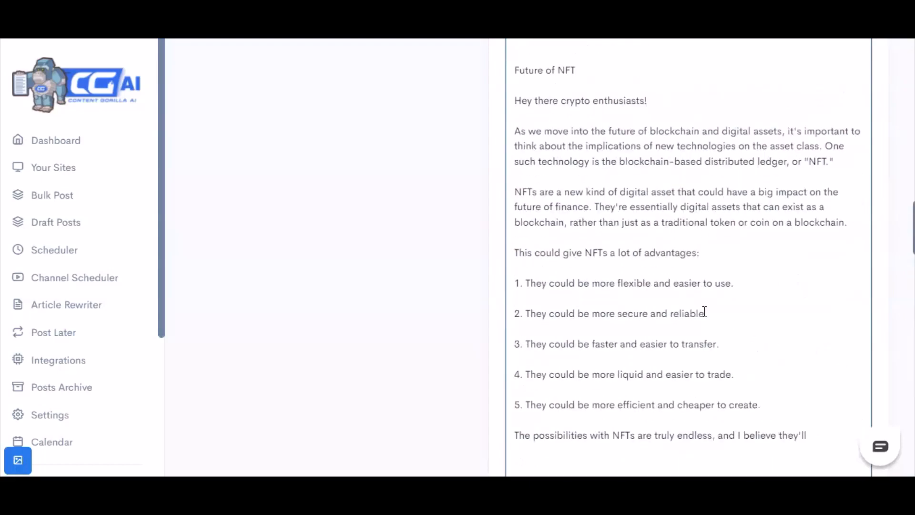
scroll(705, 312, up, 20)
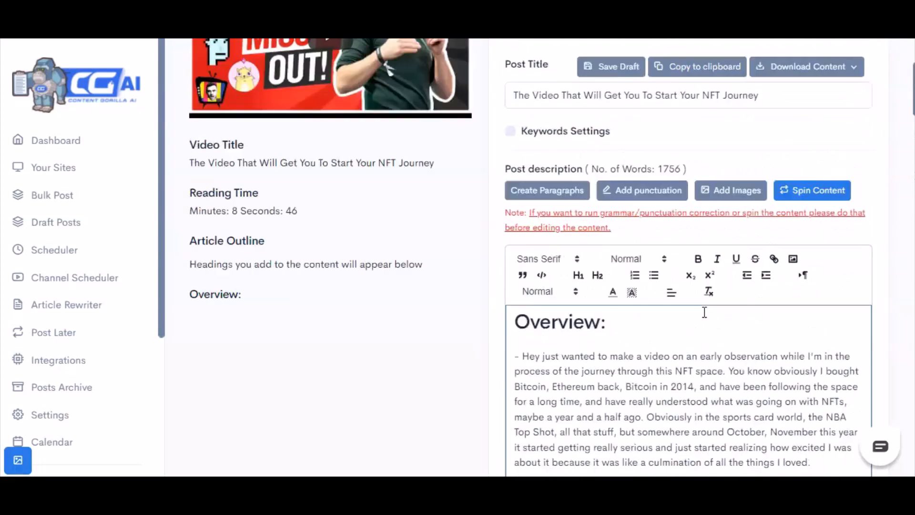
scroll(705, 313, down, 20)
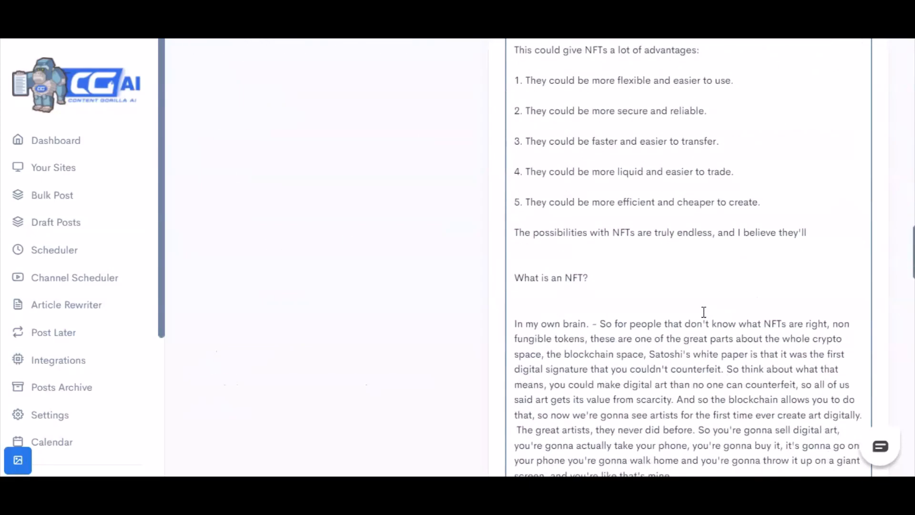
drag(591, 279, 510, 281)
scroll(615, 297, down, 10)
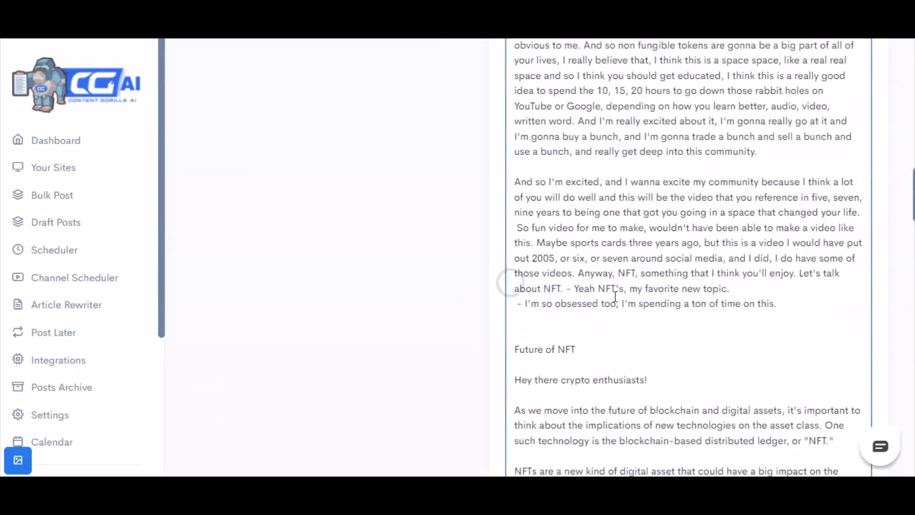
scroll(615, 297, up, 15)
scroll(614, 288, down, 5)
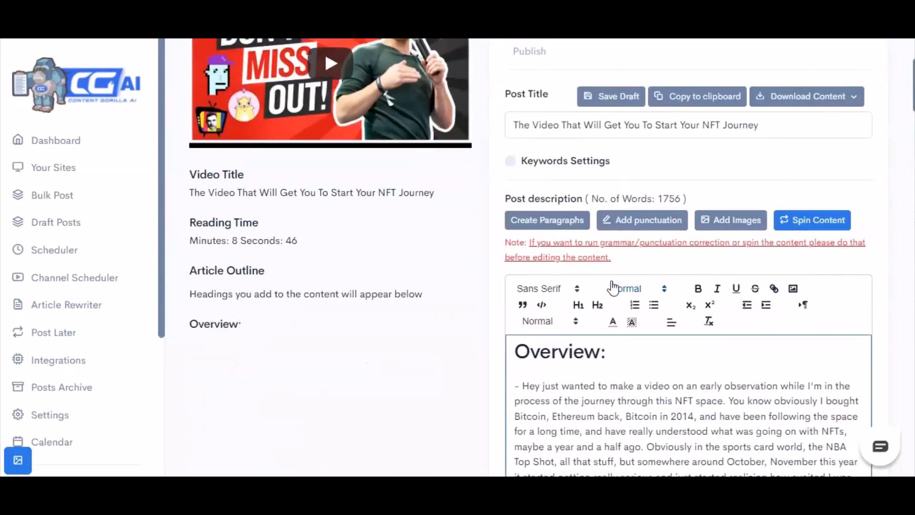
scroll(614, 288, up, 1)
scroll(665, 379, down, 15)
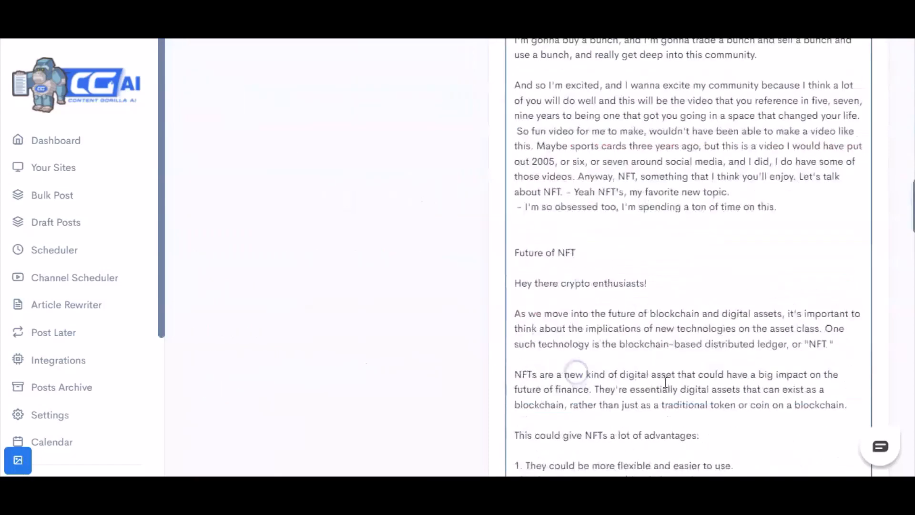
scroll(666, 381, up, 6)
scroll(665, 382, up, 6)
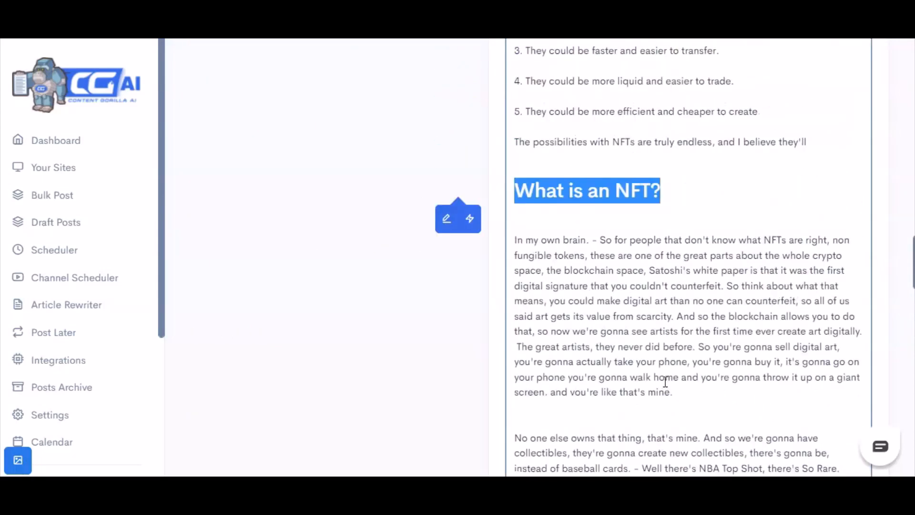
click(627, 222)
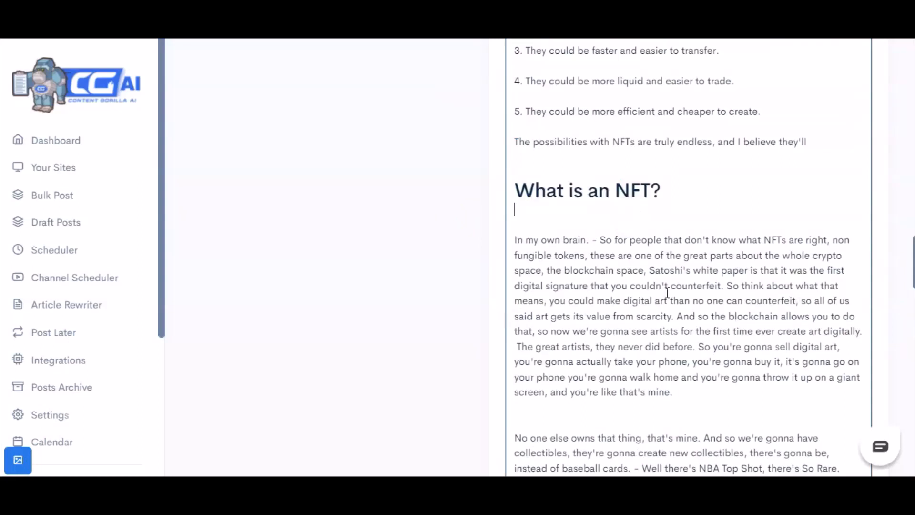
Examine the article outline for the added headings and look over the opening paragraphs of the post.
scroll(643, 286, down, 10)
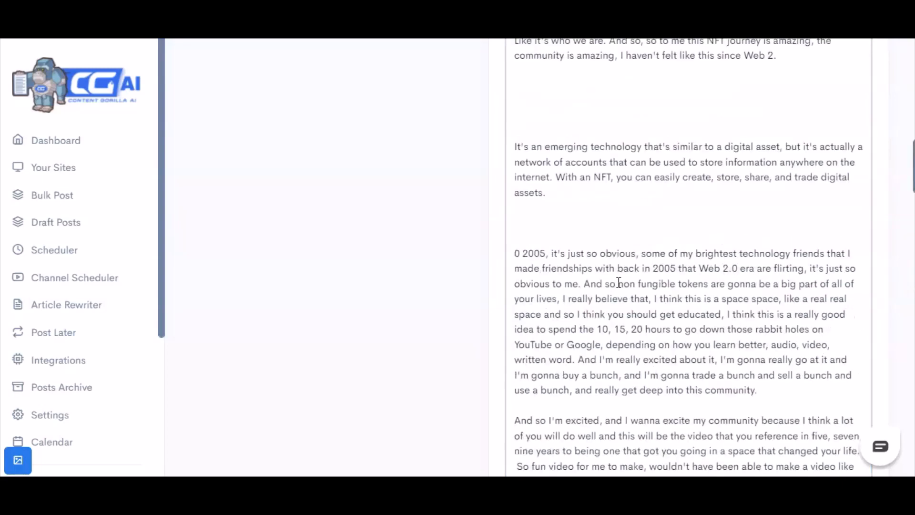
scroll(615, 268, up, 10)
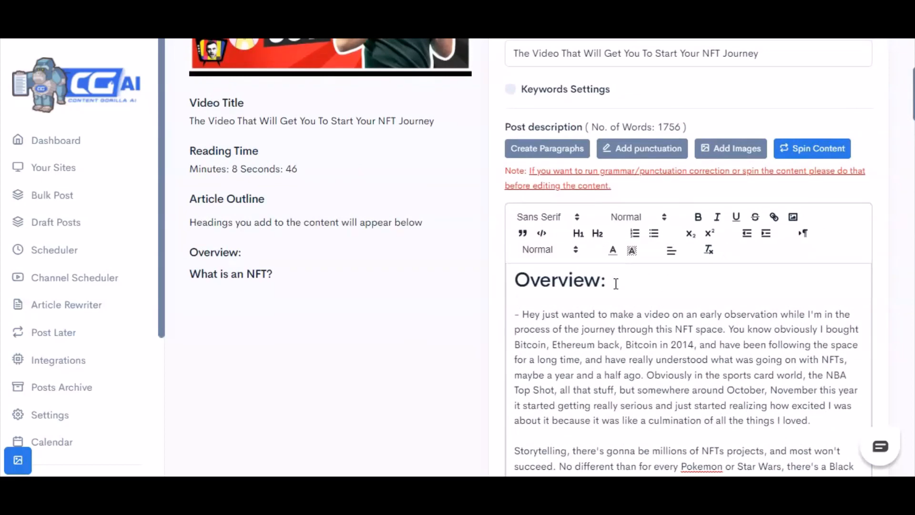
scroll(616, 284, down, 5)
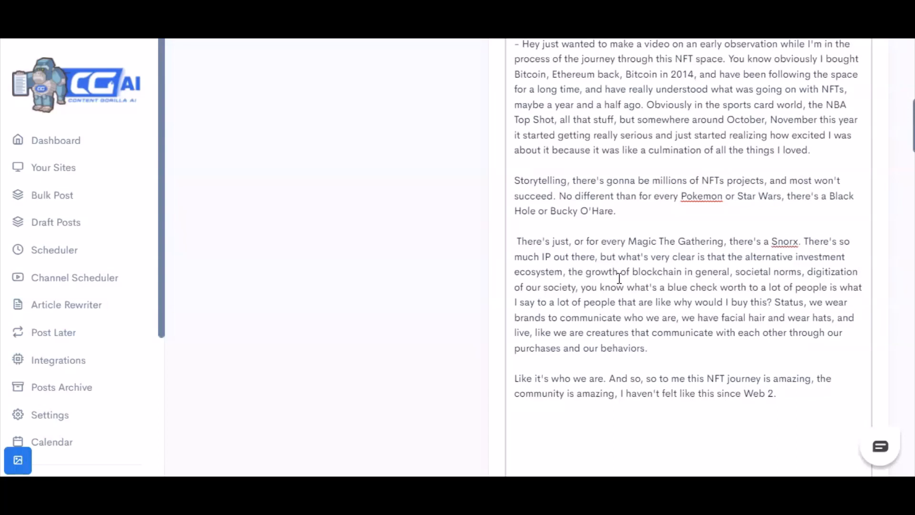
scroll(619, 278, up, 10)
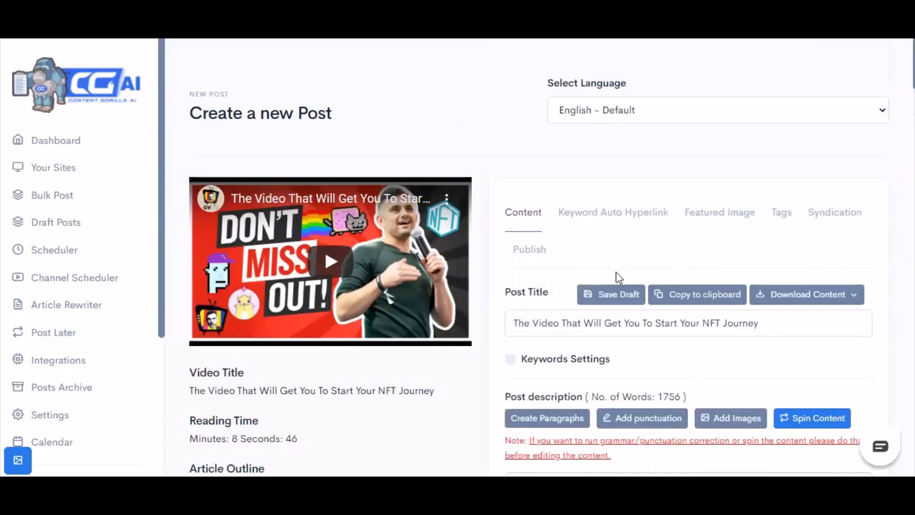
scroll(671, 366, down, 4)
scroll(673, 364, up, 4)
scroll(672, 361, down, 2)
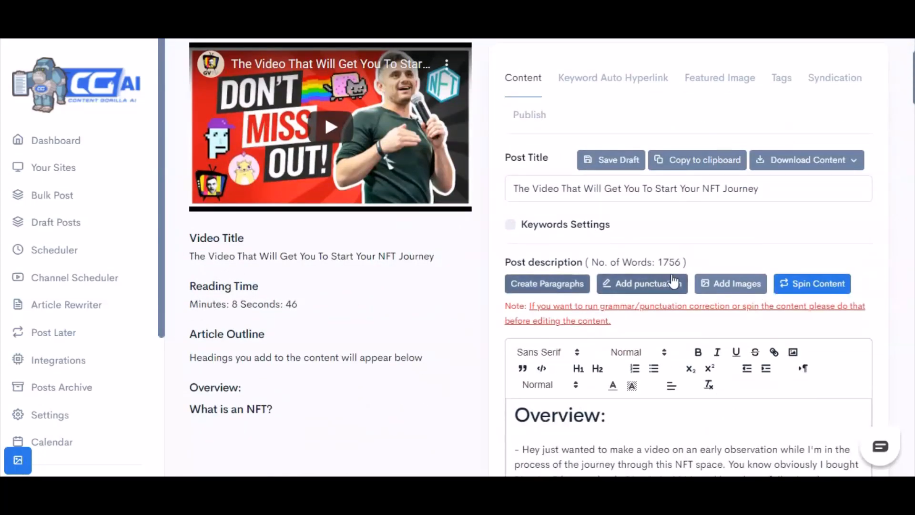
scroll(673, 281, down, 2)
scroll(673, 281, down, 4)
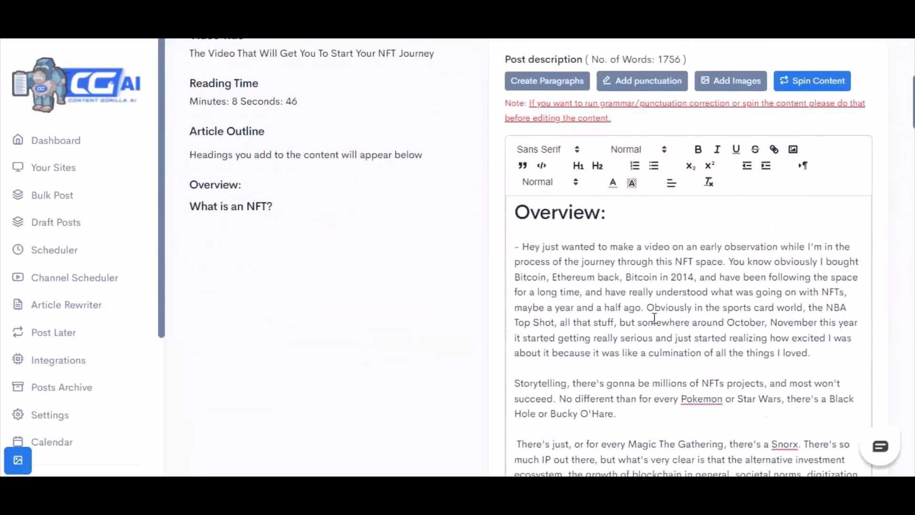
scroll(557, 216, down, 6)
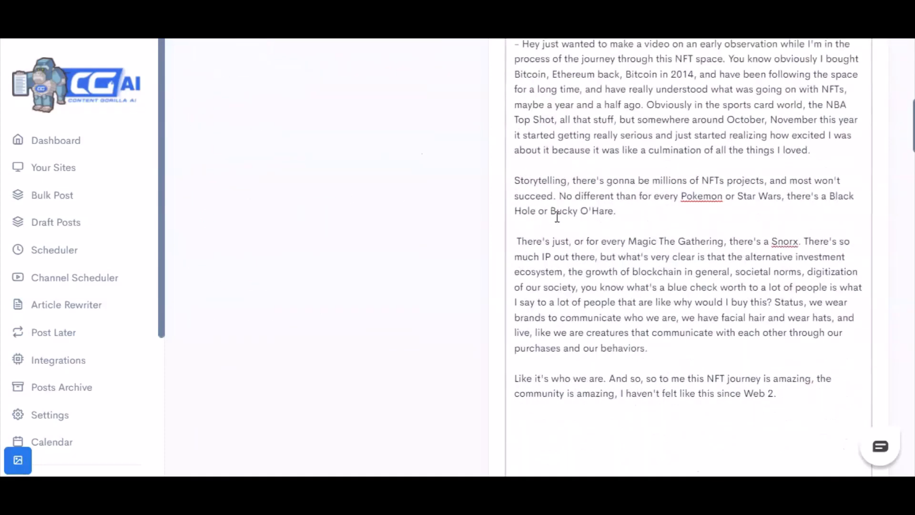
scroll(605, 286, up, 10)
scroll(651, 365, down, 4)
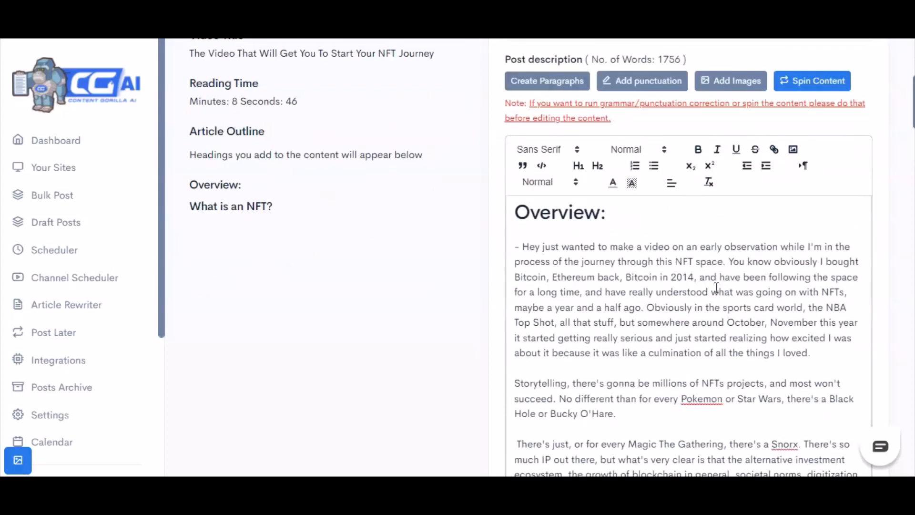
Check the options for saving the post as a draft, copying it and downloading its content.
scroll(715, 287, up, 4)
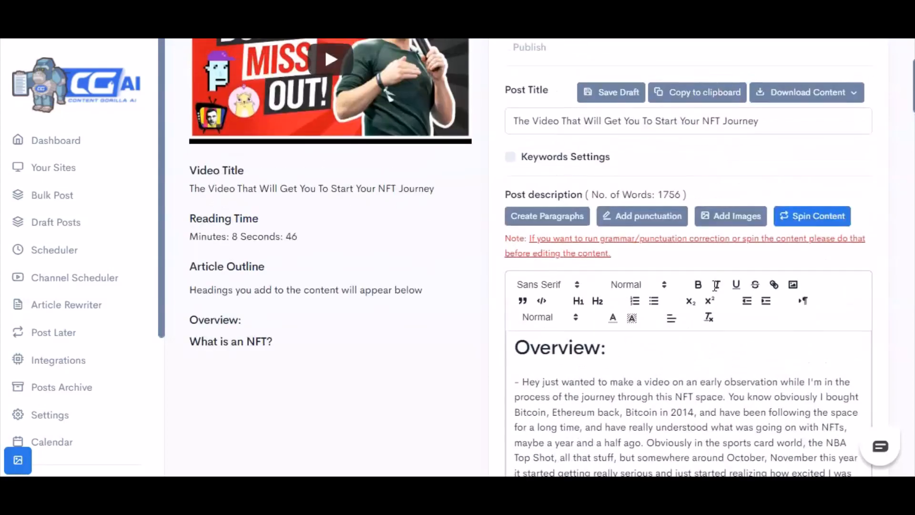
scroll(593, 231, up, 2)
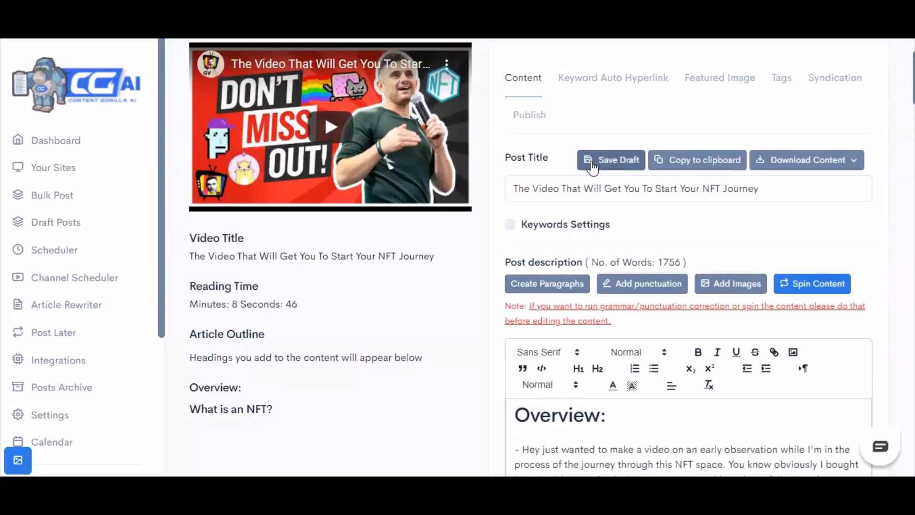
scroll(663, 305, down, 2)
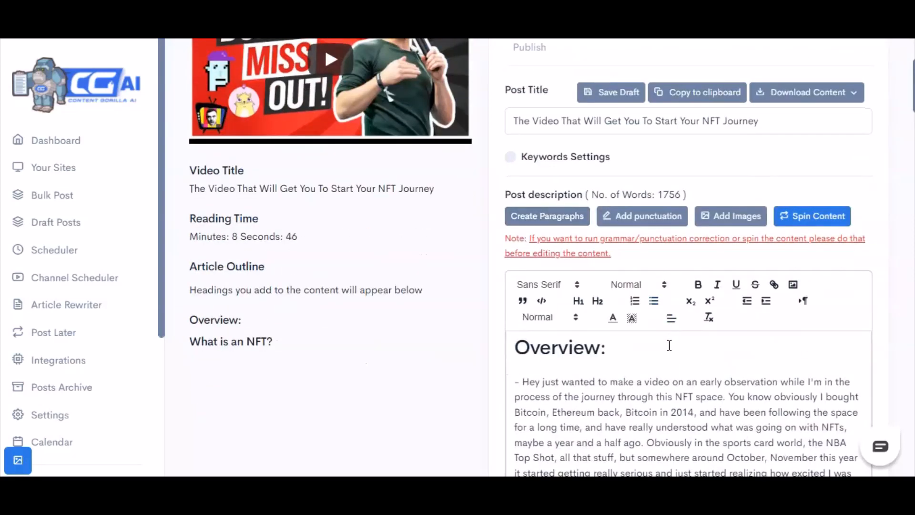
scroll(672, 248, up, 2)
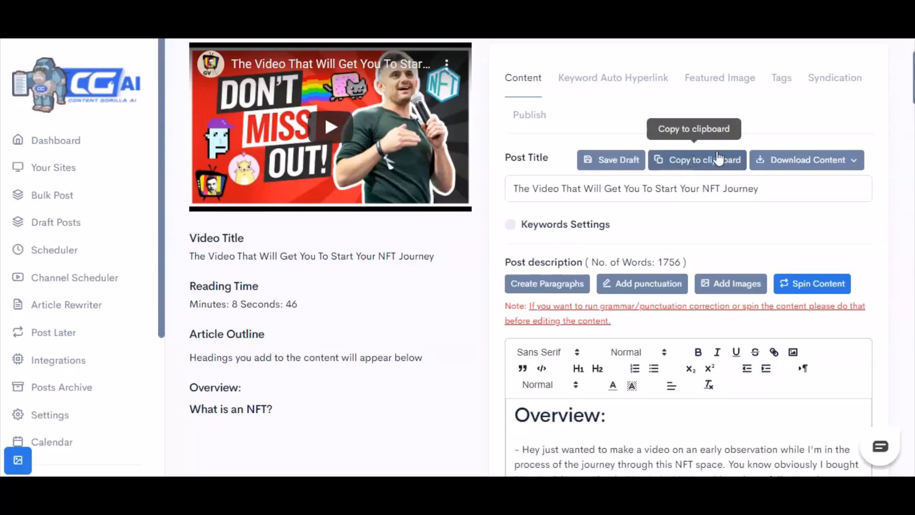
click(789, 160)
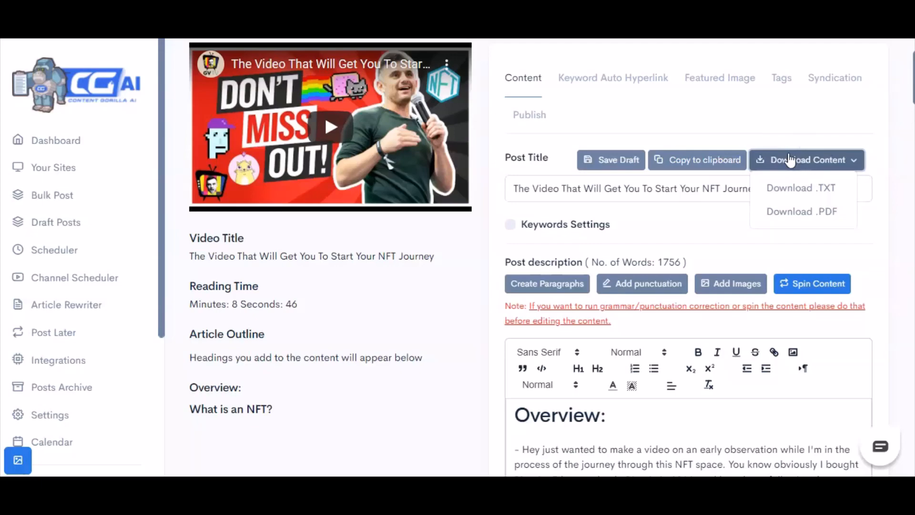
click(788, 139)
Insert the stock photo of a seated person holding a phone after the paragraph ending "all the things I loved.".
scroll(738, 217, down, 1)
click(738, 217)
scroll(247, 169, down, 4)
click(819, 213)
key(Return)
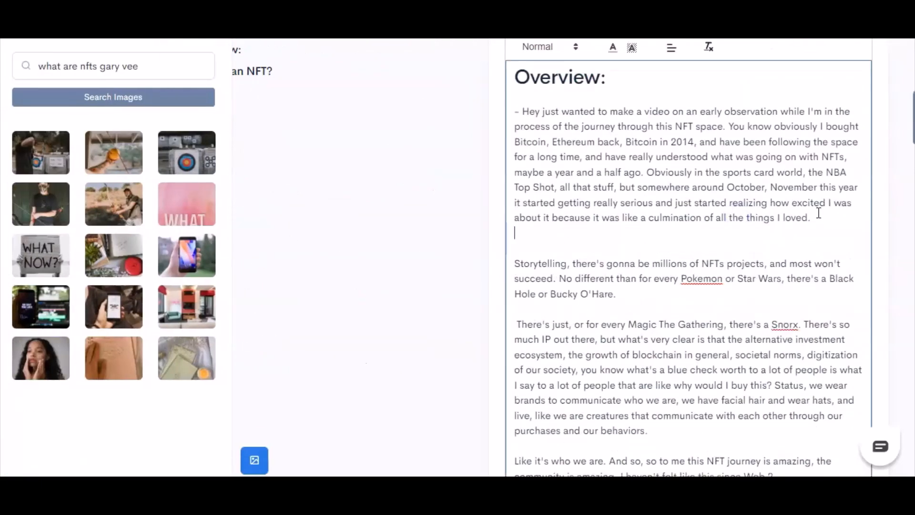
drag(95, 308, 605, 228)
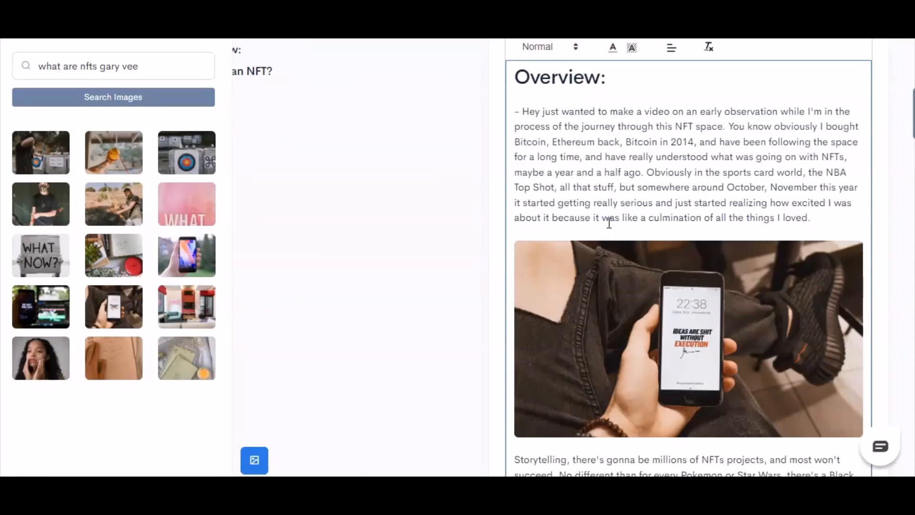
scroll(609, 222, down, 3)
click(684, 307)
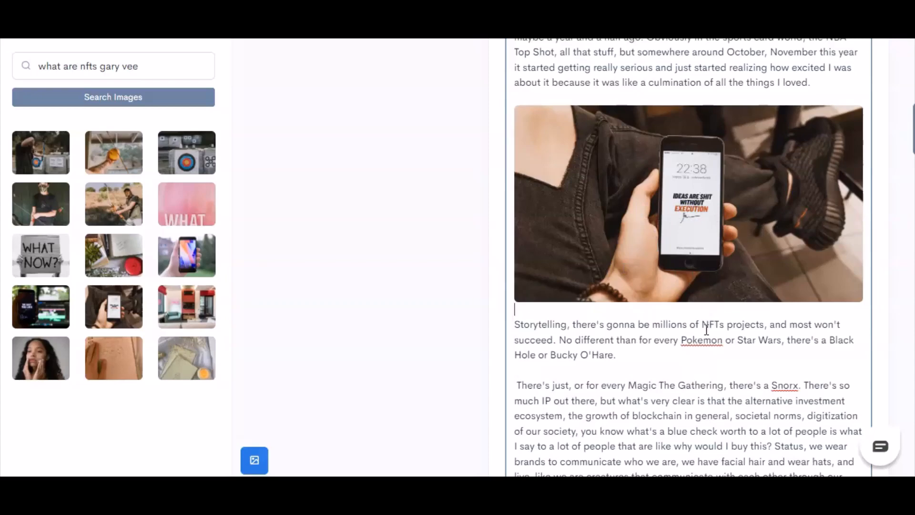
Look over the post with the inserted photo and close the image search.
scroll(706, 329, up, 8)
scroll(706, 330, up, 3)
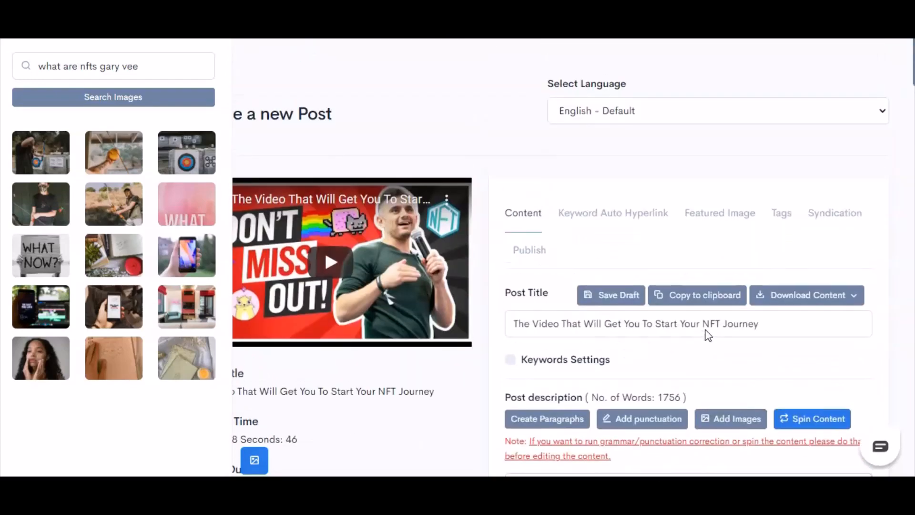
scroll(708, 334, down, 15)
scroll(708, 334, up, 20)
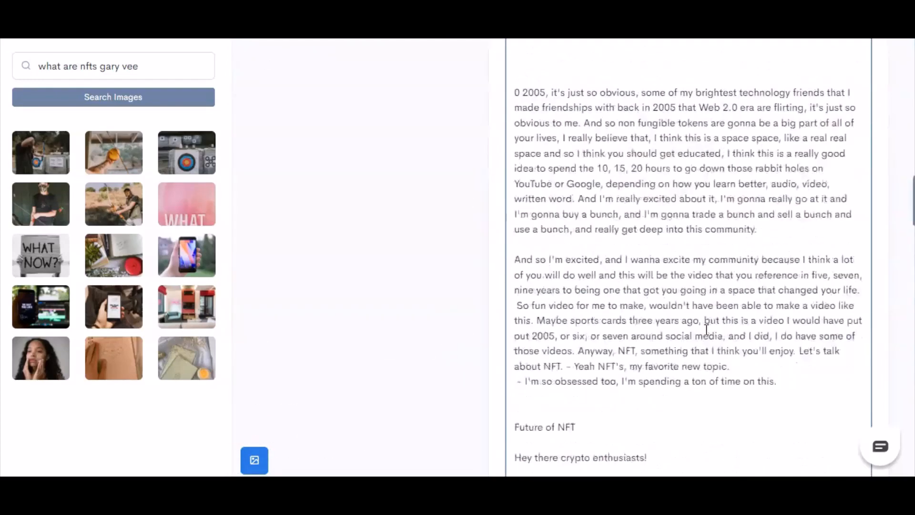
scroll(706, 329, down, 1)
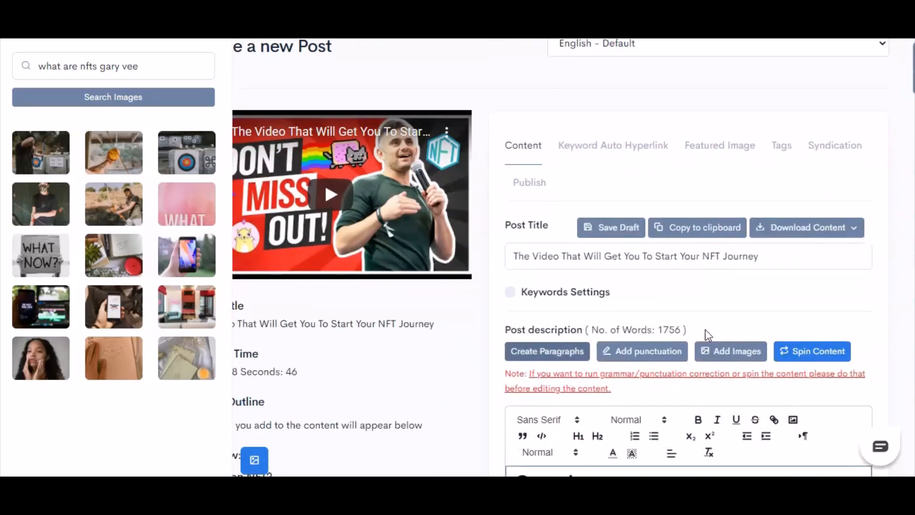
click(259, 458)
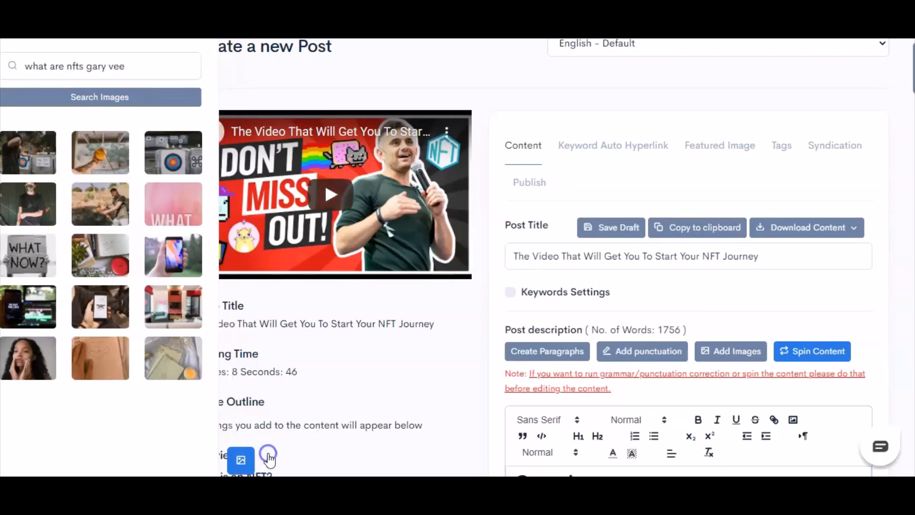
Review the keyword auto hyperlink fields and the featured image settings of the post.
click(586, 147)
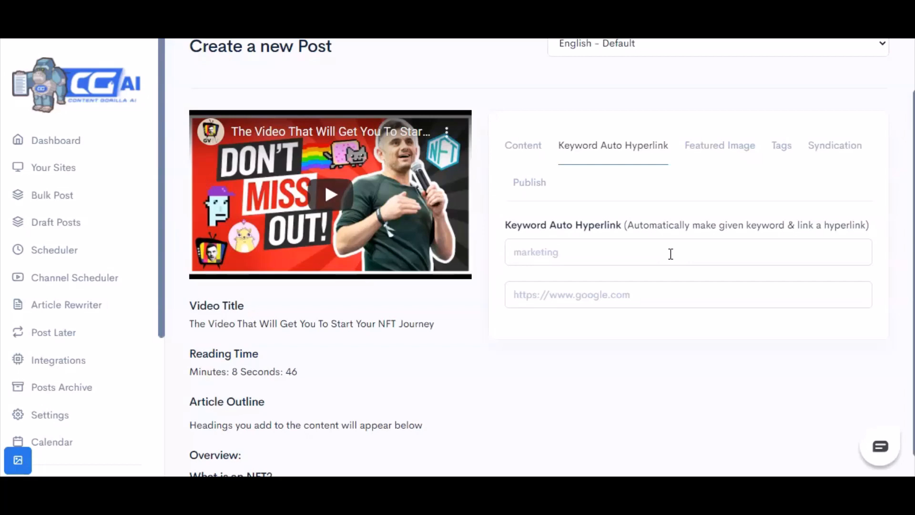
click(697, 138)
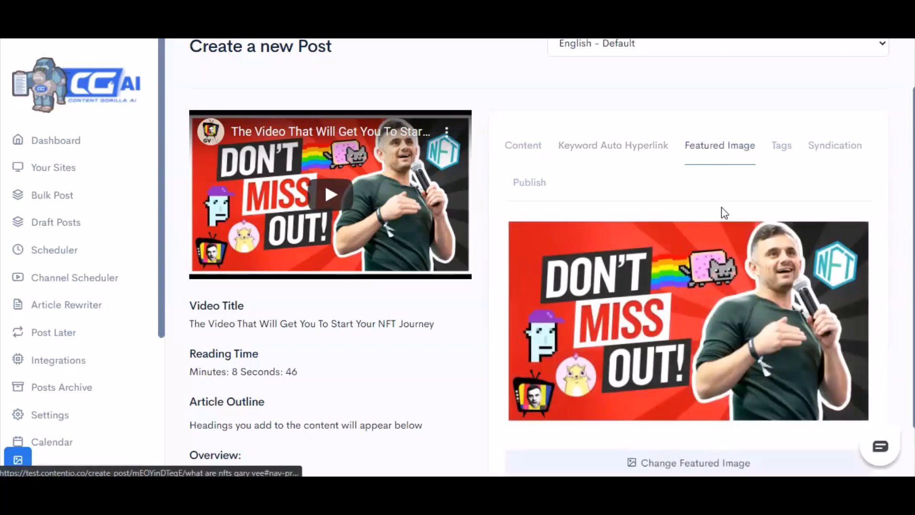
scroll(754, 286, down, 1)
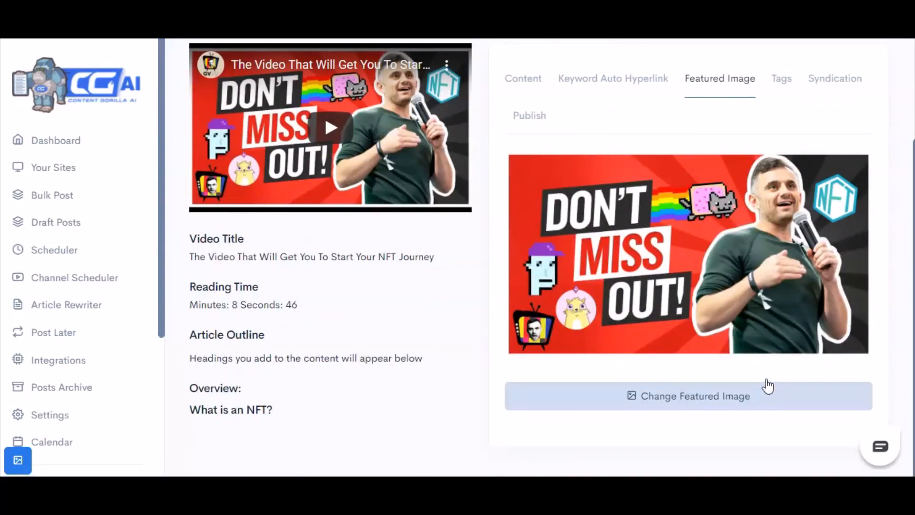
scroll(572, 310, up, 1)
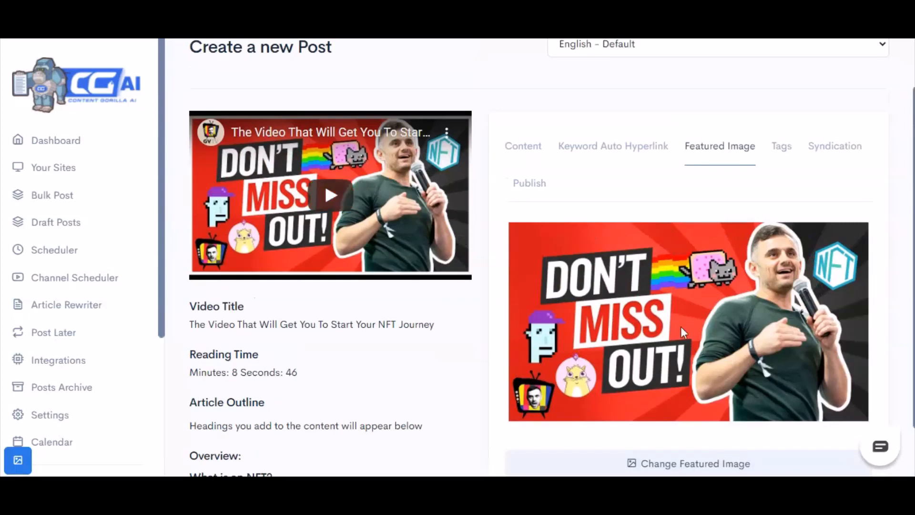
Review the post's tags.
click(782, 148)
scroll(772, 235, down, 1)
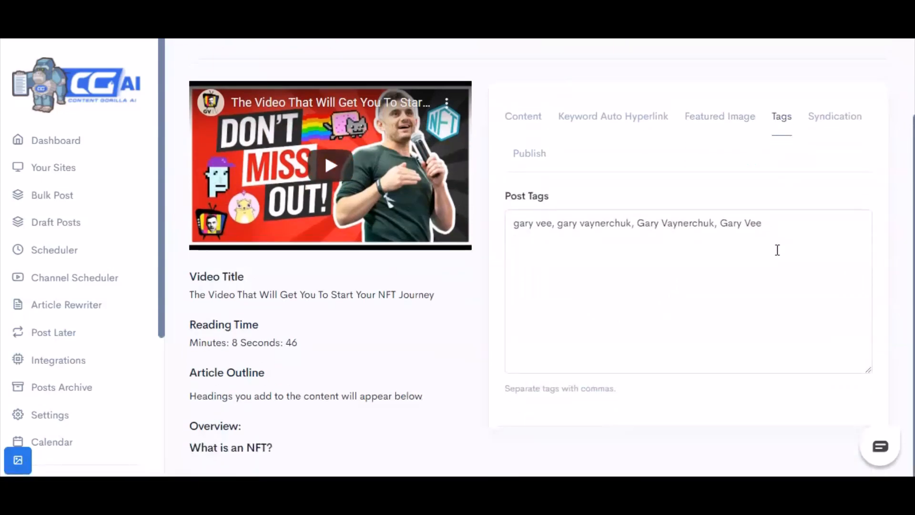
click(800, 237)
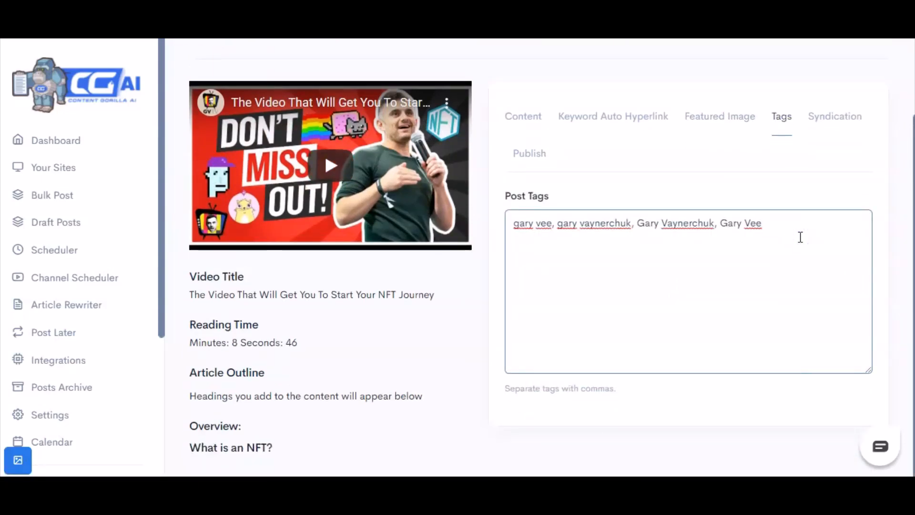
Select the Facebook live test group, the LinkedIn account, the Entrepreneurs Junction page and the Content Marketing Tips & Tricks group for syndication.
click(823, 125)
scroll(820, 184, down, 3)
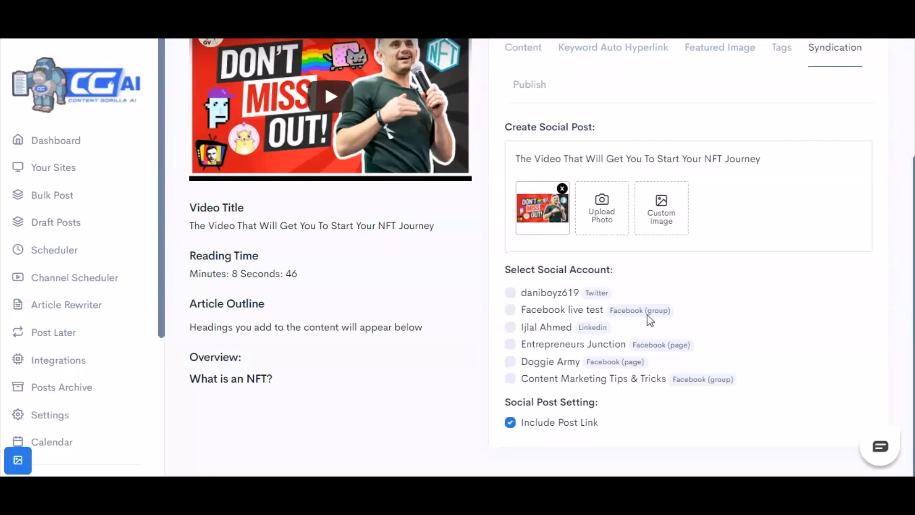
click(510, 310)
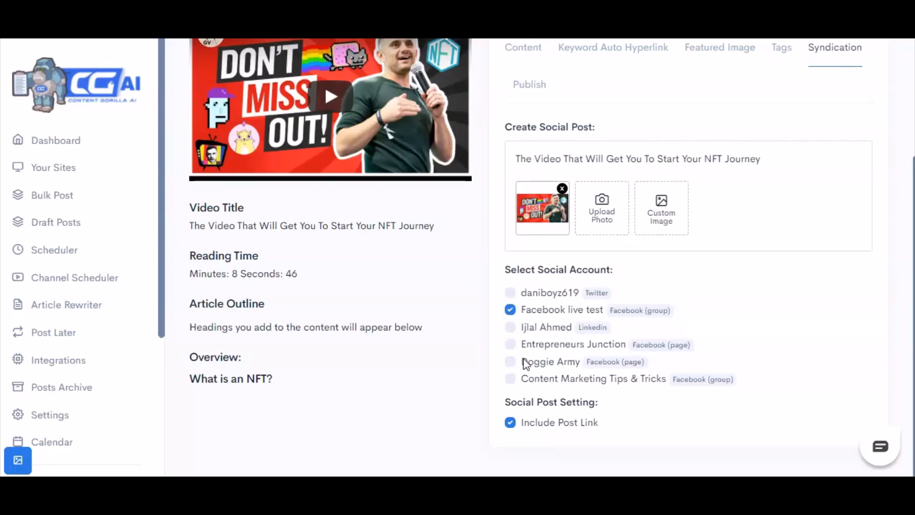
click(510, 328)
click(508, 345)
click(511, 379)
Publish the post to the Impressive Contetn website under the Blogging category and dismiss the confirmation.
scroll(776, 248, up, 3)
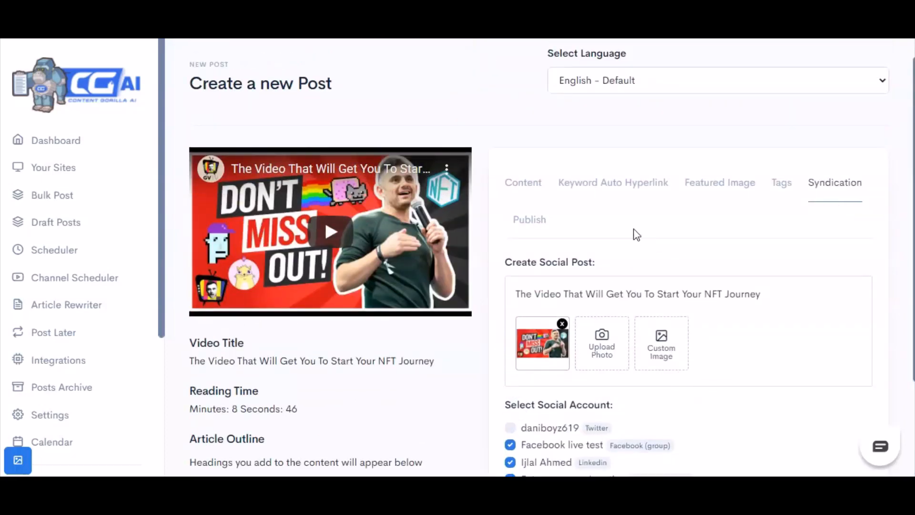
click(533, 220)
scroll(630, 262, down, 3)
click(627, 175)
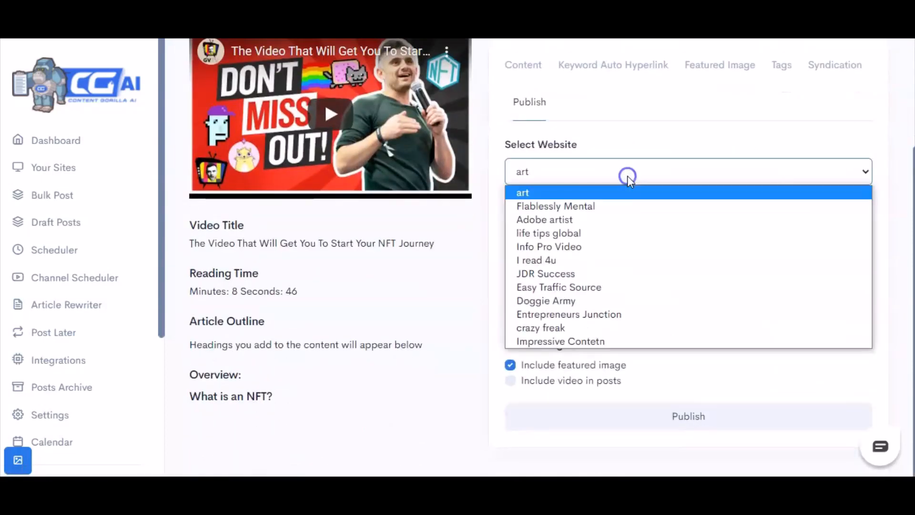
click(641, 341)
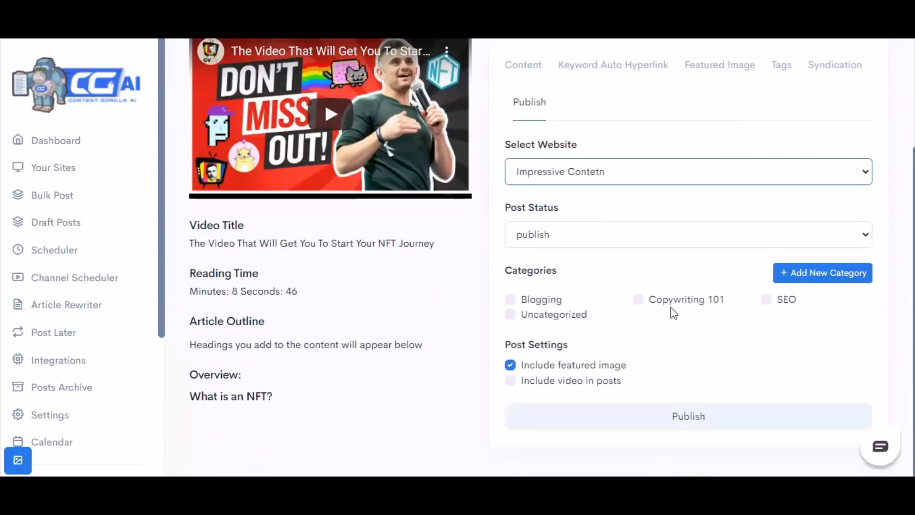
click(512, 298)
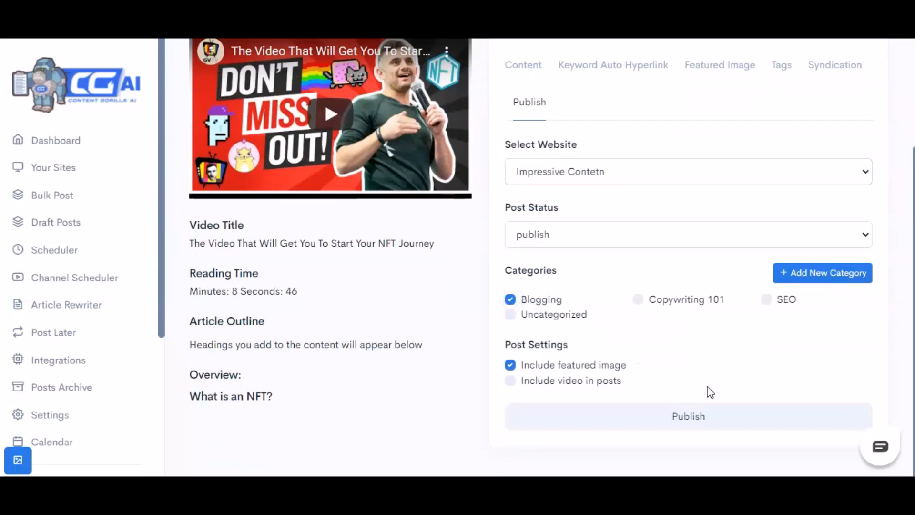
click(705, 417)
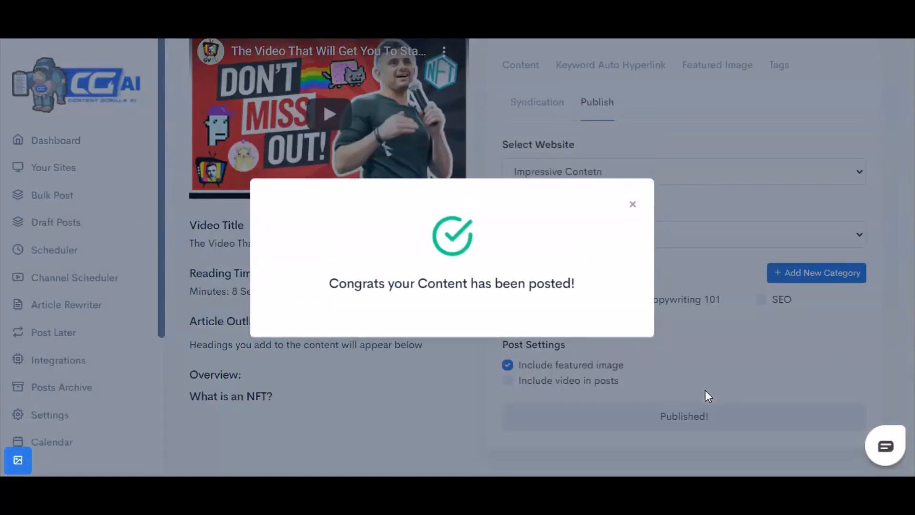
click(706, 391)
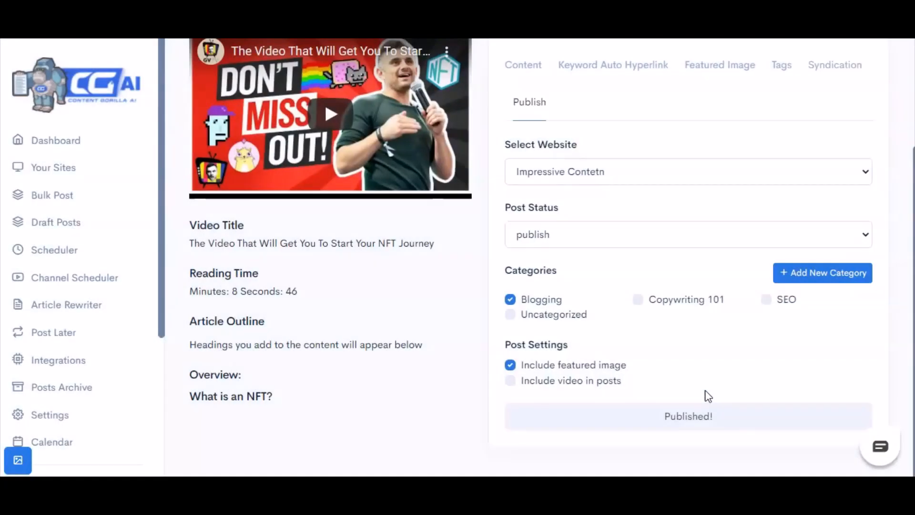